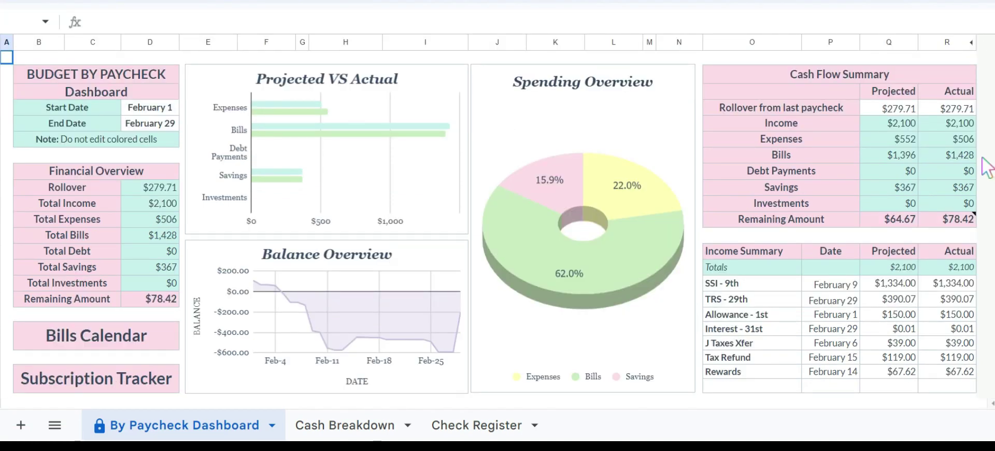
# Inspect the formulas behind the actual rollover amount and the actual income total.
pyautogui.click(946, 106)
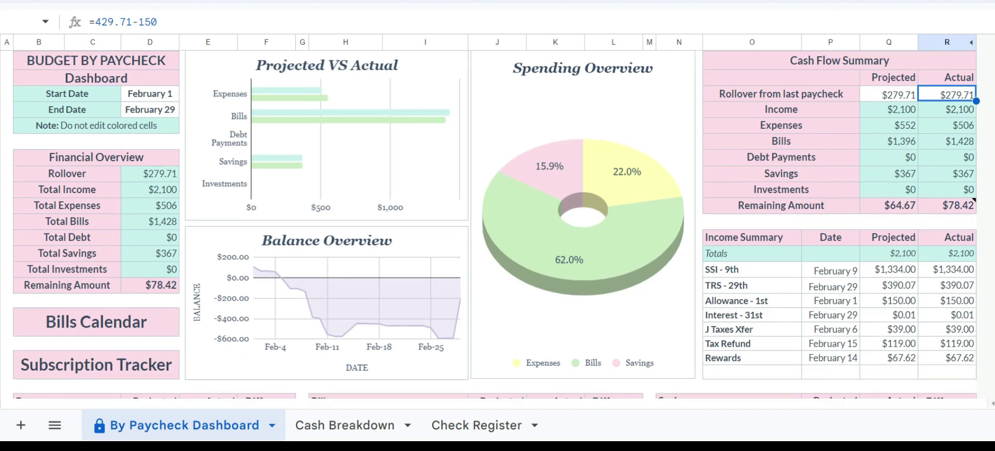
pyautogui.scroll(-2, 497, 224)
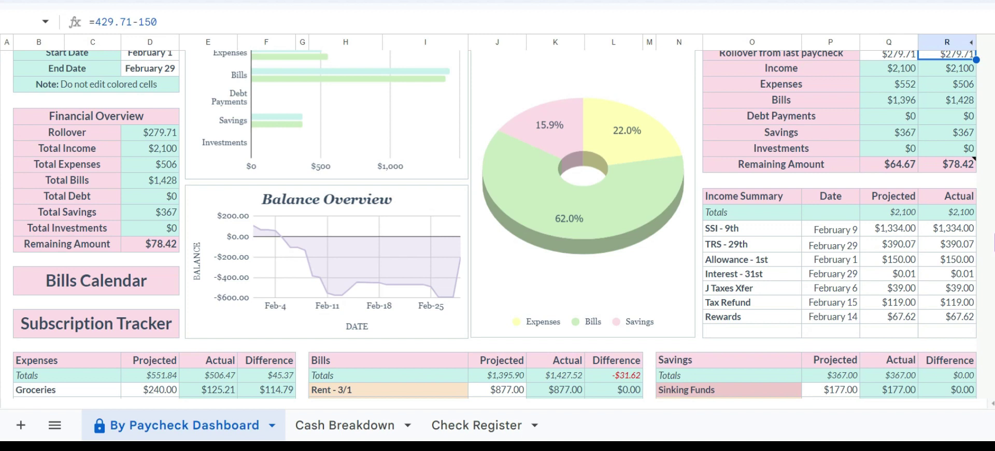
pyautogui.click(944, 211)
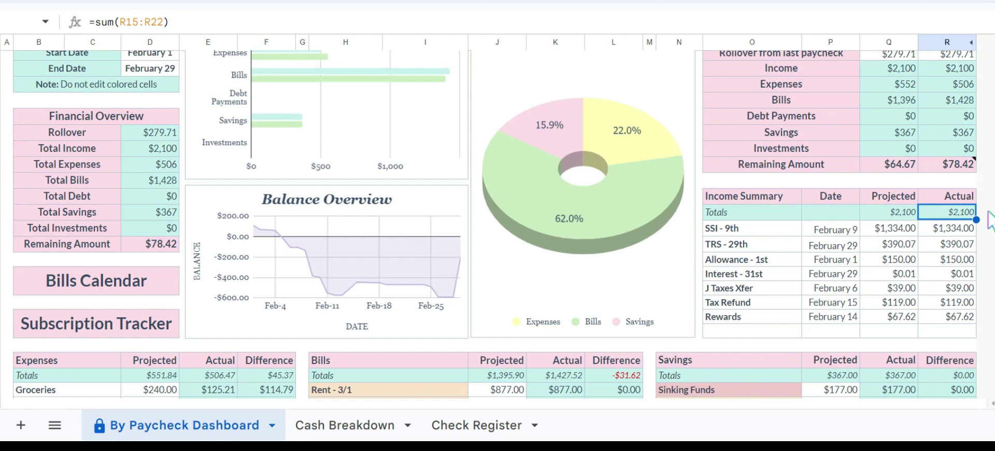
pyautogui.scroll(-2, 990, 220)
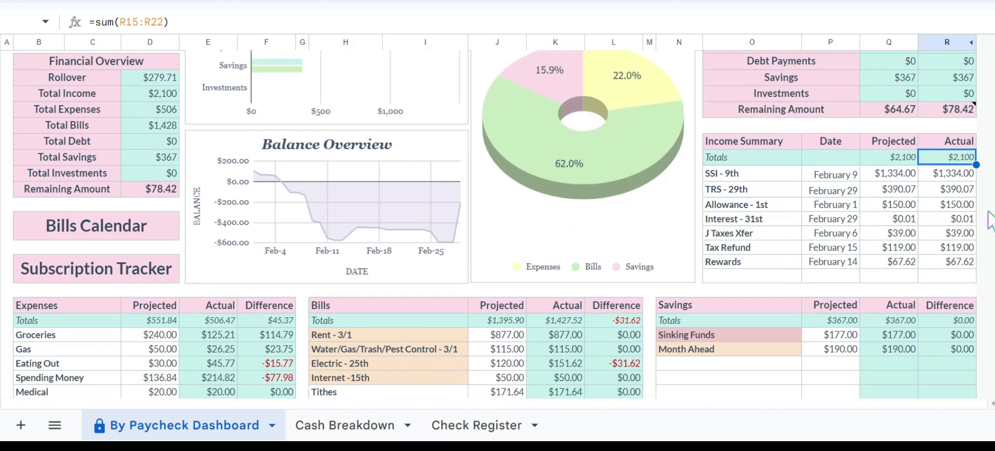
pyautogui.scroll(3, 989, 220)
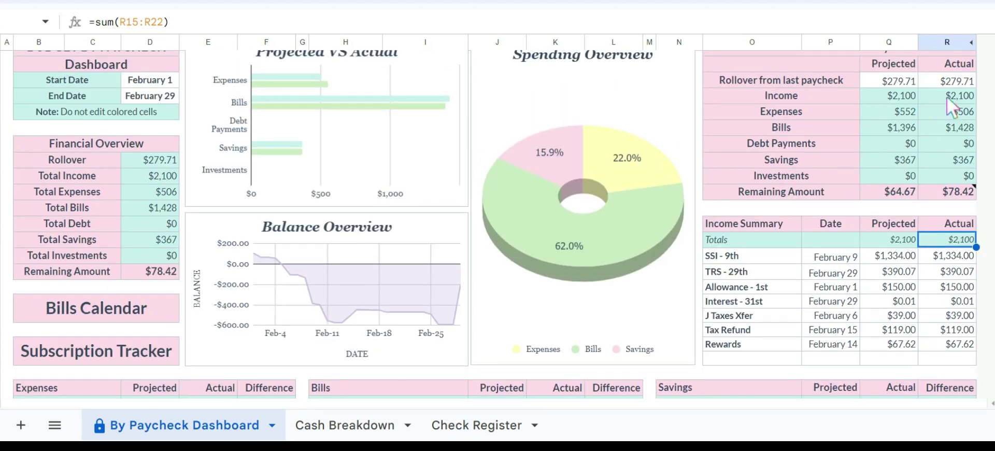
# Trace actual Income, Expenses, Bills, Debt Payments and Savings, ending at Remaining Amount =SUM(R4:R5)-SUM(R6:R10).
pyautogui.click(947, 96)
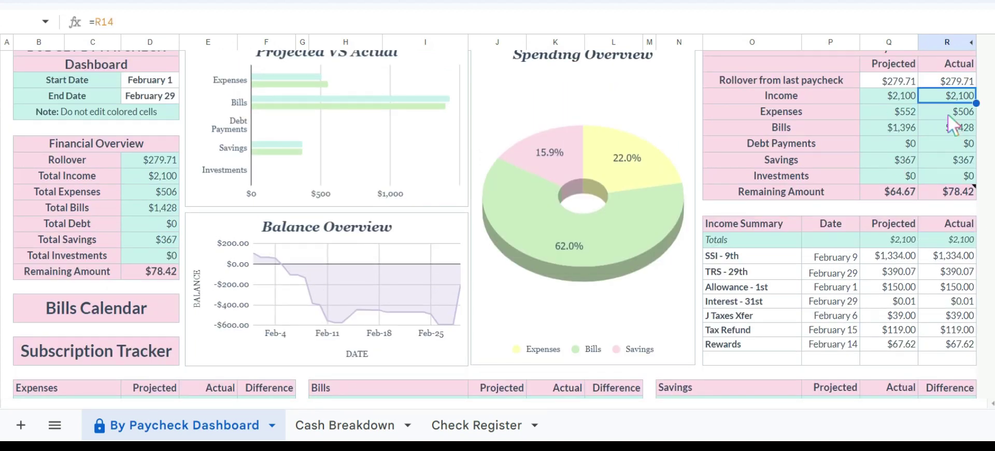
pyautogui.click(948, 115)
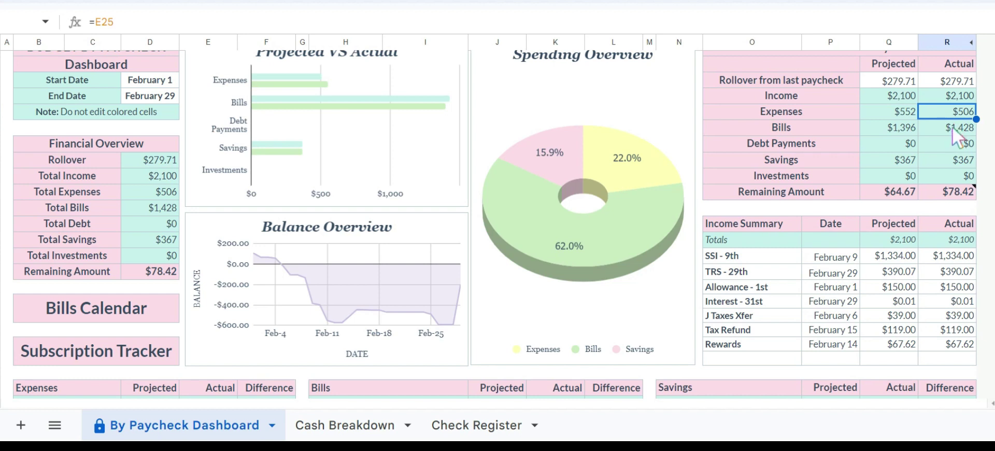
pyautogui.click(941, 129)
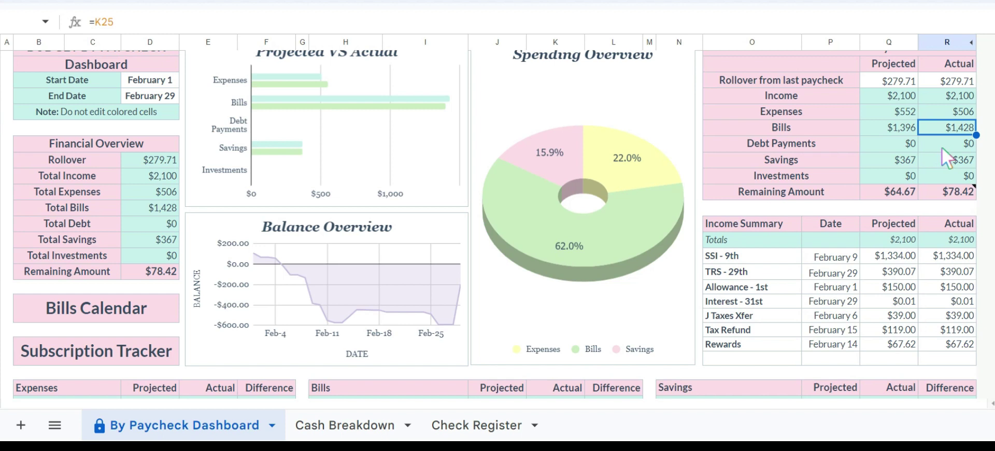
pyautogui.click(942, 147)
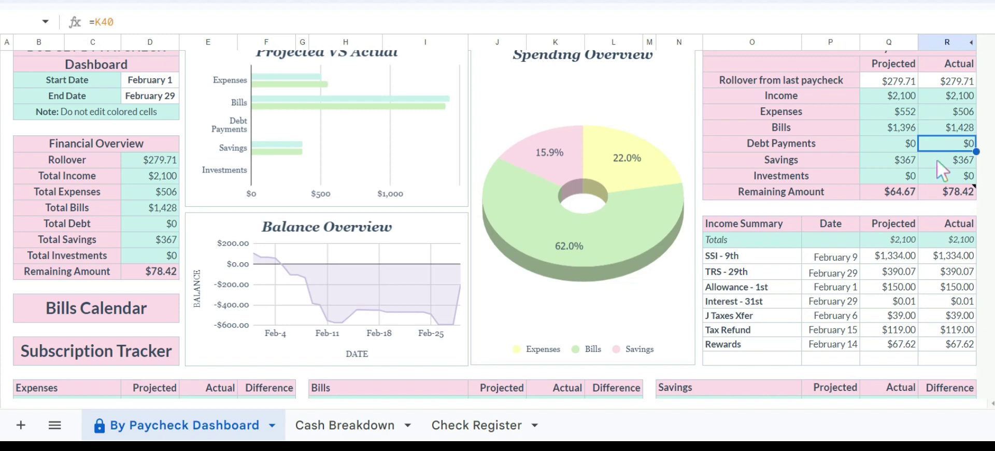
pyautogui.click(937, 158)
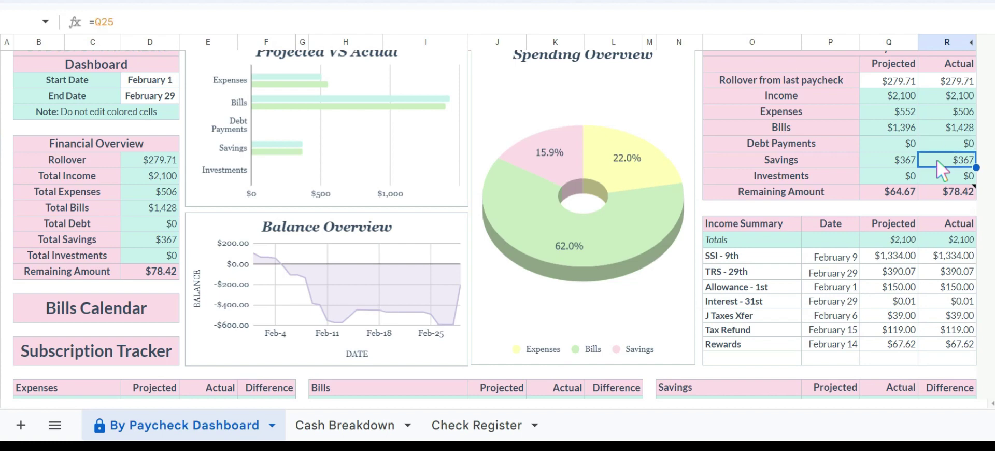
pyautogui.click(945, 192)
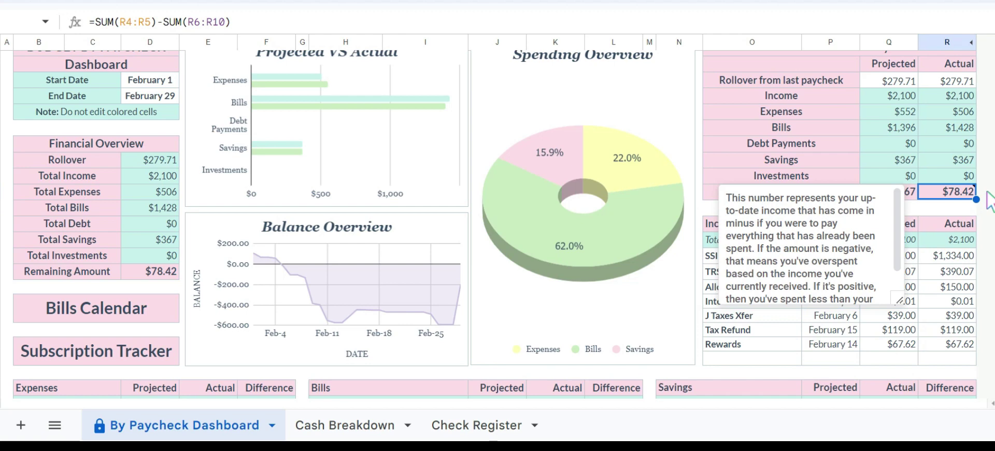
# Check the actual Investments formula and how the projected Rewards amount is built.
pyautogui.press('Up')
pyautogui.press('Up')
pyautogui.press('Up')
pyautogui.press('Up')
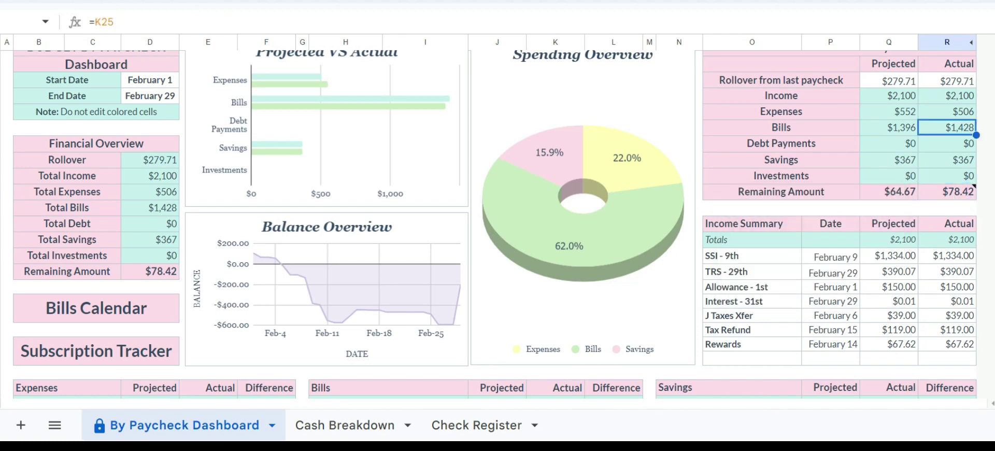
pyautogui.scroll(-3, 985, 171)
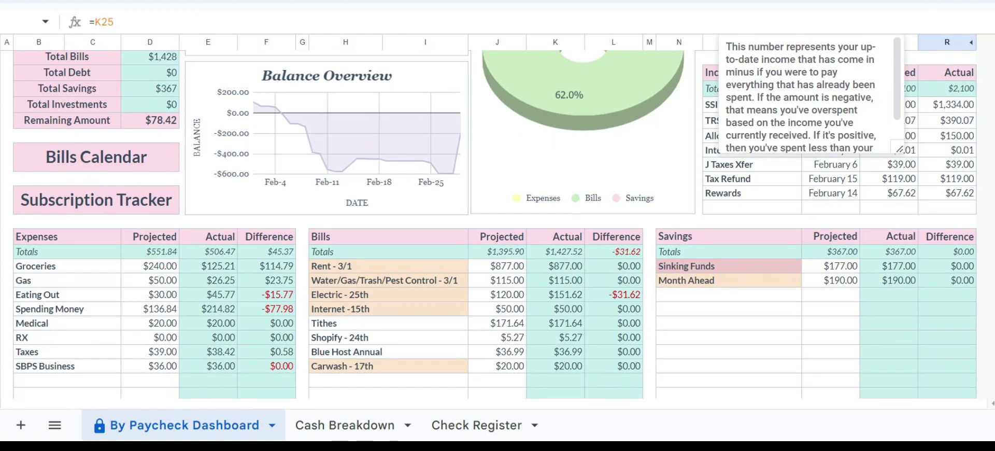
pyautogui.click(889, 193)
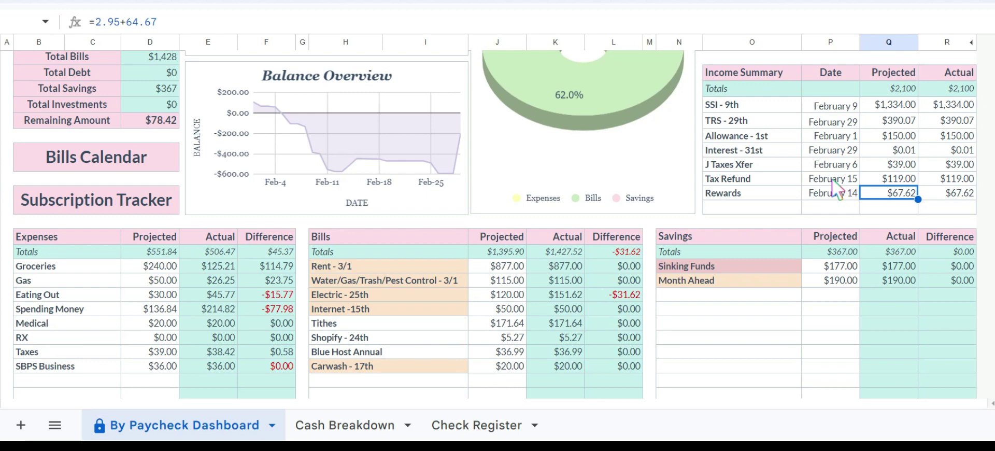
# Review actual income amounts for Allowance, Tax Refund, J Taxes Xfer, Rewards (=2.95+64.67) and Interest.
pyautogui.scroll(-1, 832, 177)
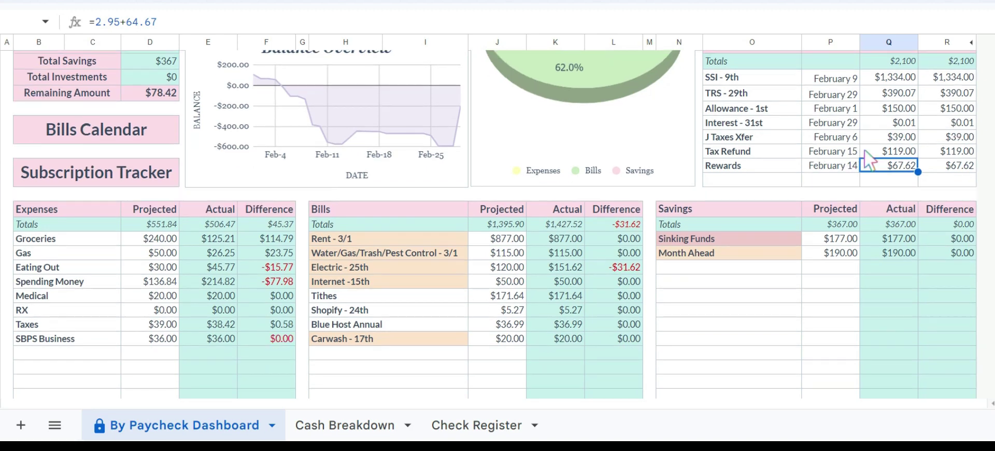
pyautogui.click(958, 109)
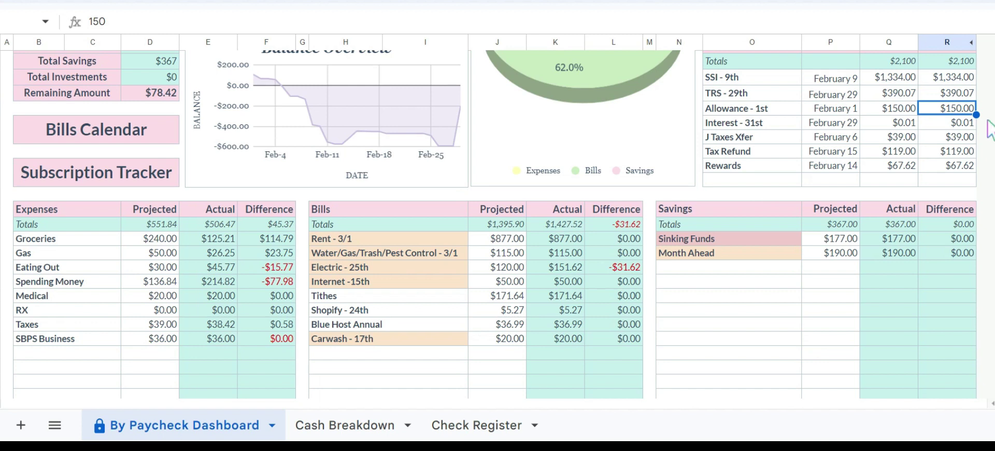
pyautogui.click(958, 152)
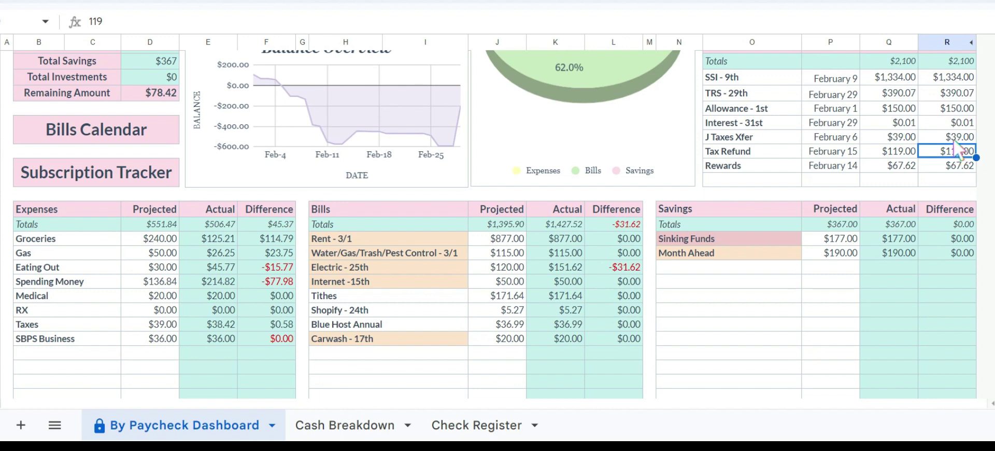
pyautogui.click(953, 139)
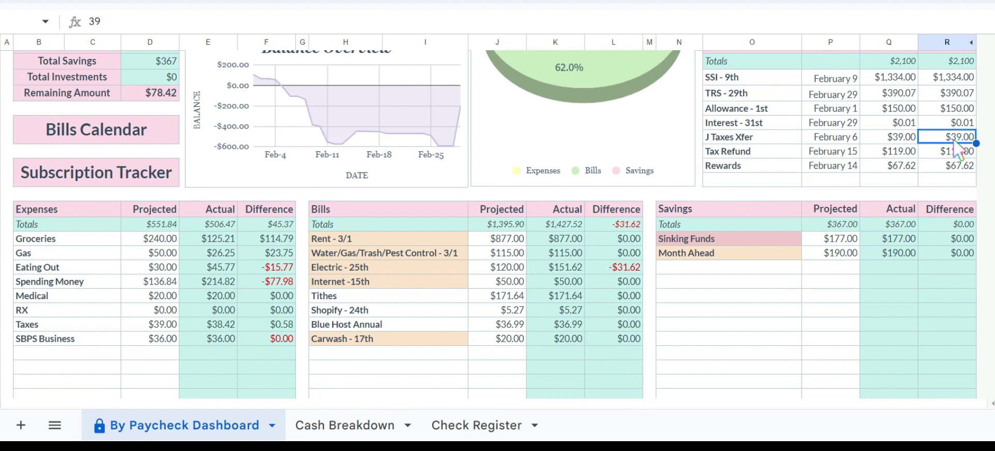
pyautogui.click(954, 161)
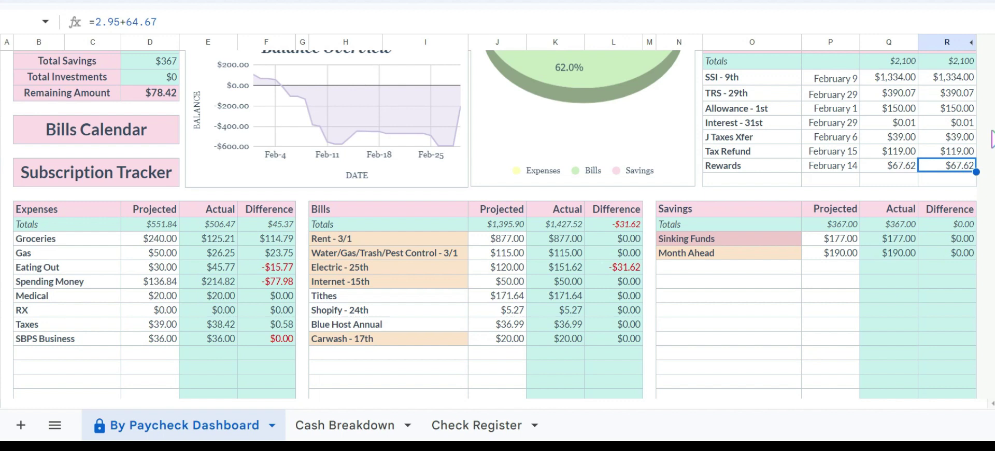
pyautogui.click(963, 123)
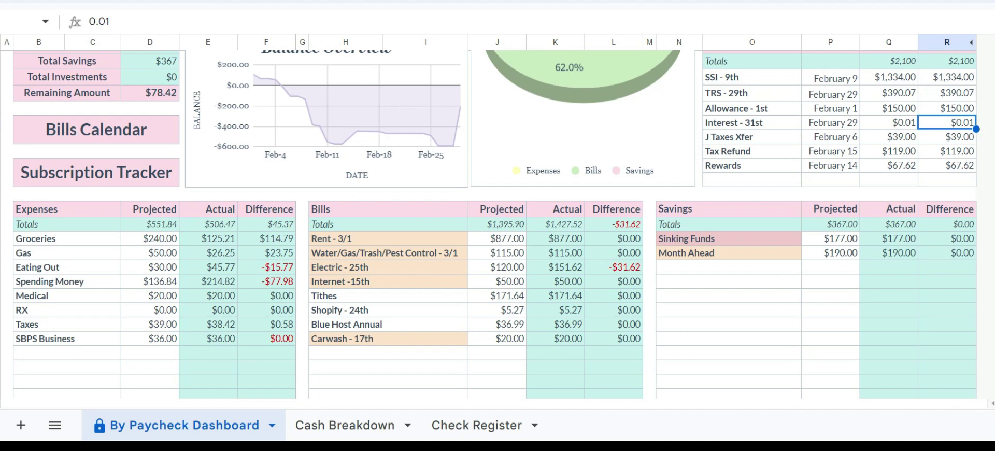
pyautogui.click(953, 137)
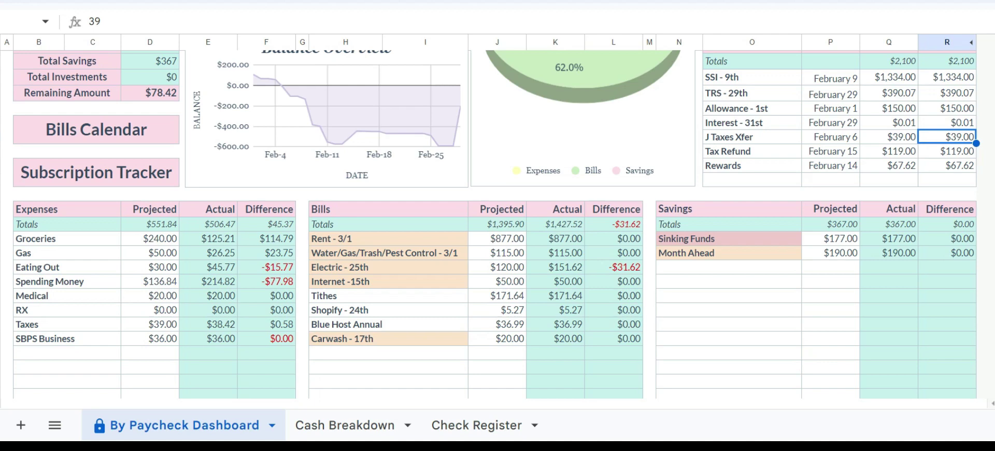
# Scroll to Debt and Investments, then check projected Sinking Funds ($177) and Month Ahead ($190).
pyautogui.scroll(-5, 496, 224)
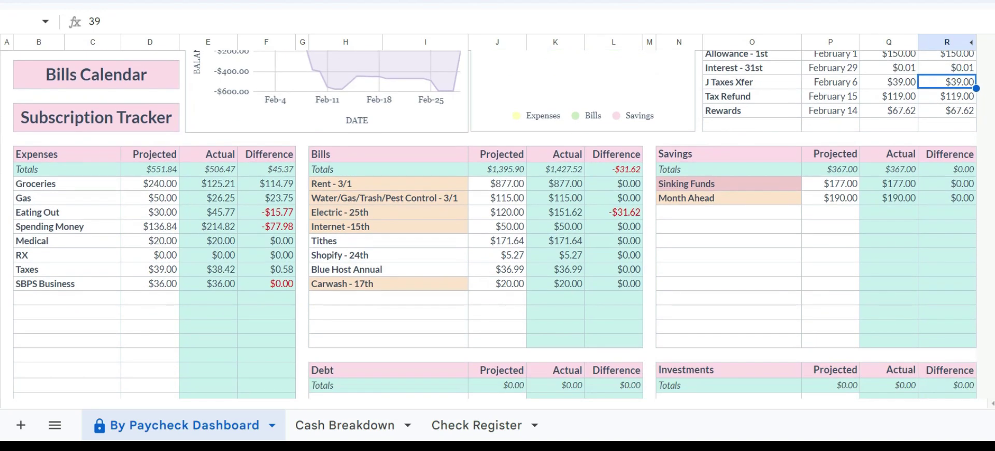
pyautogui.scroll(-1, 495, 223)
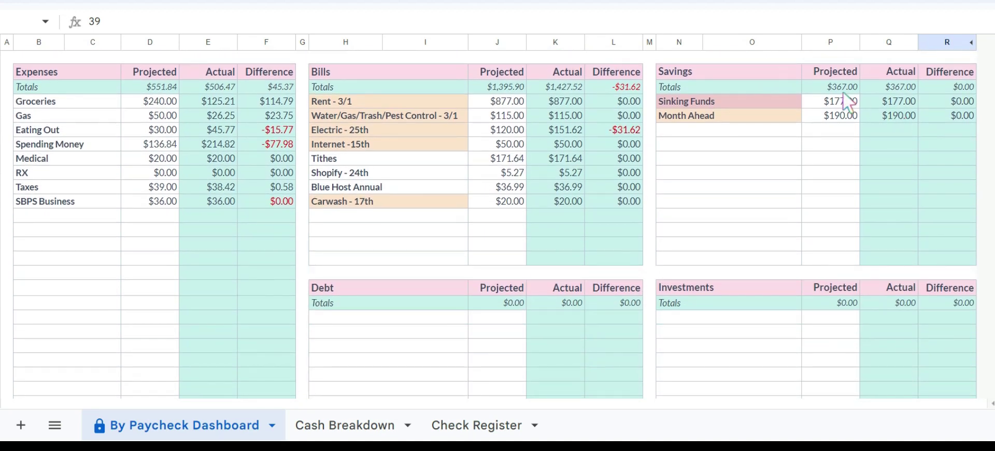
pyautogui.click(839, 104)
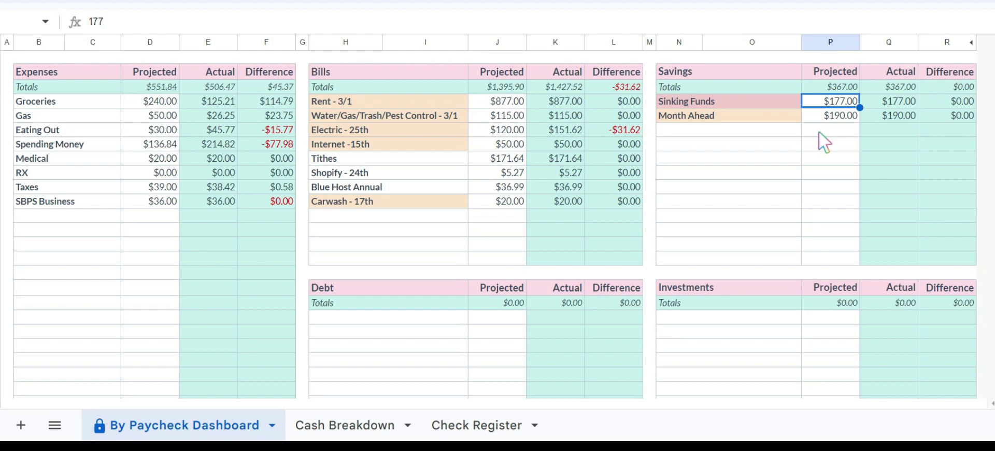
pyautogui.click(832, 118)
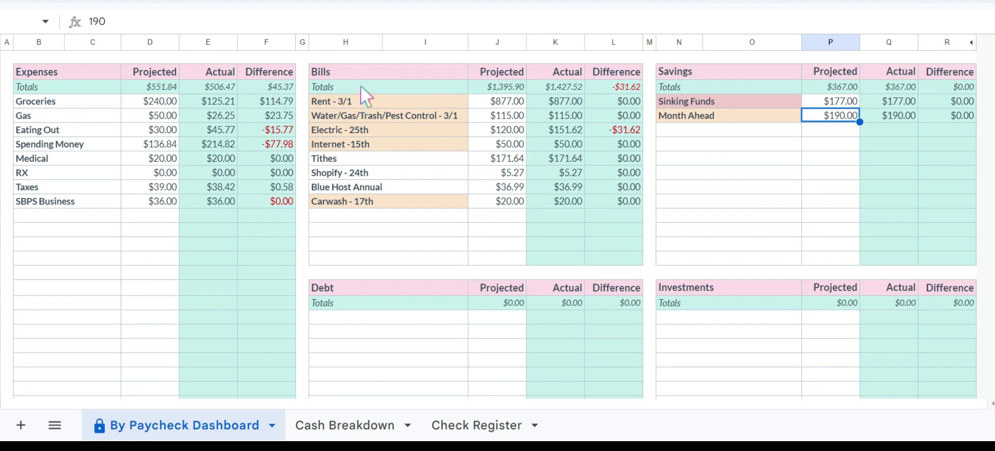
pyautogui.click(512, 102)
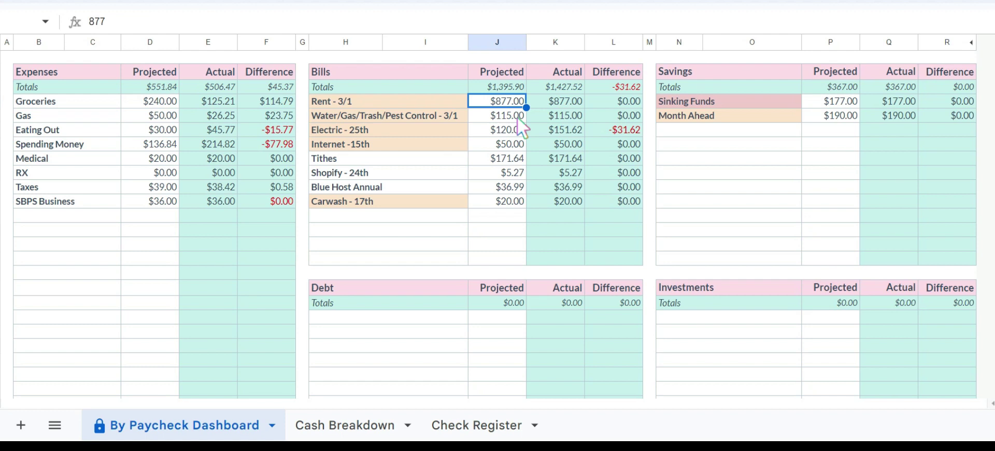
pyautogui.click(517, 118)
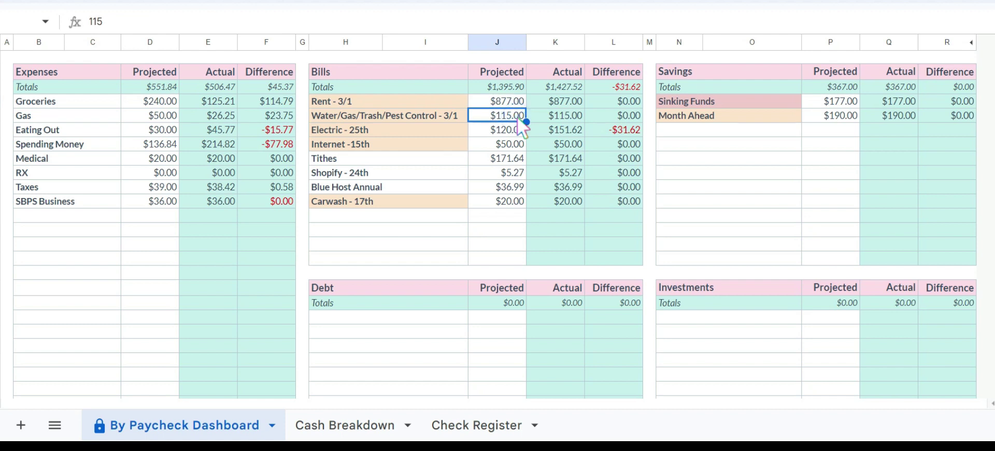
pyautogui.click(549, 115)
pyautogui.click(499, 131)
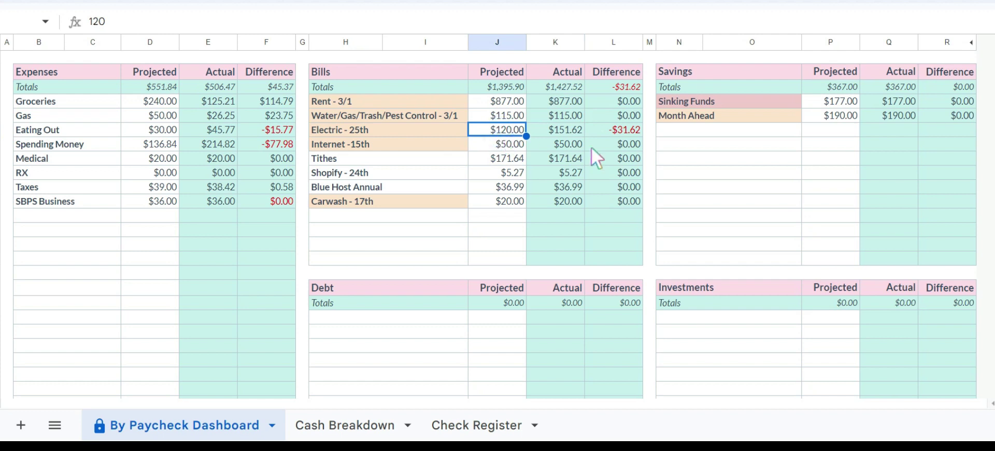
pyautogui.click(570, 127)
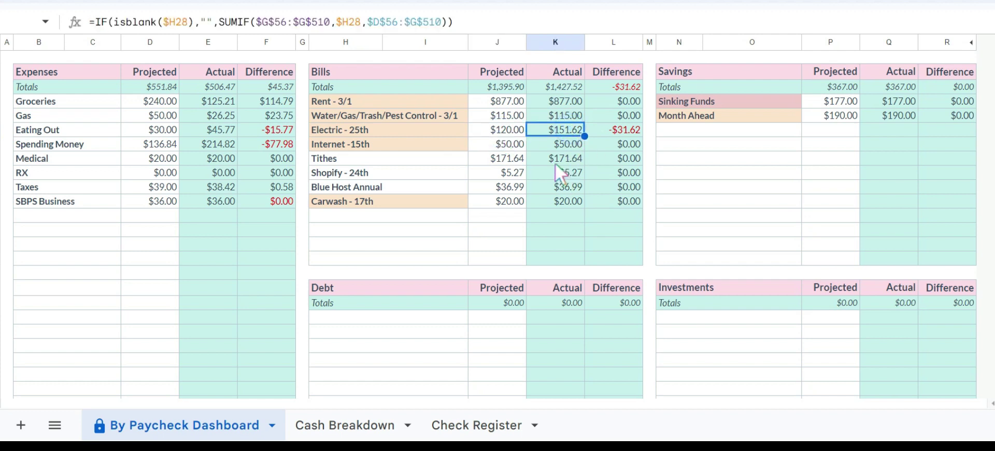
pyautogui.click(620, 120)
pyautogui.click(622, 133)
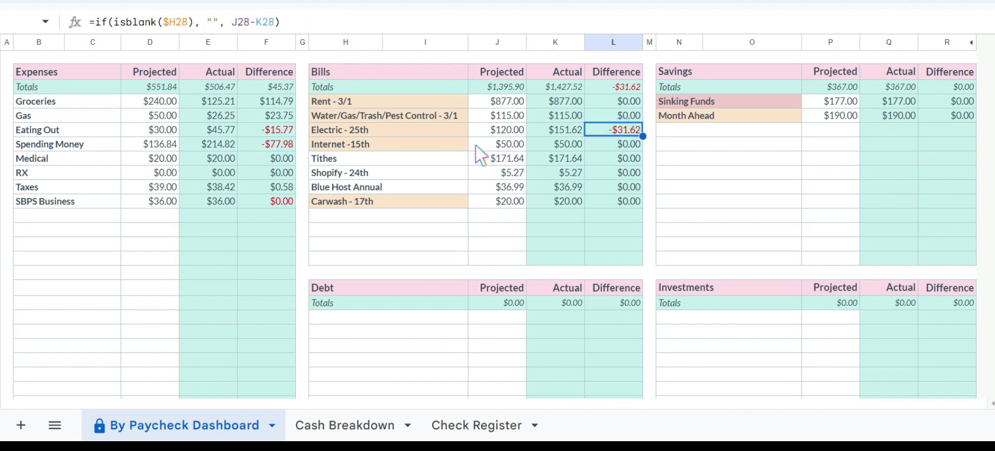
pyautogui.click(558, 145)
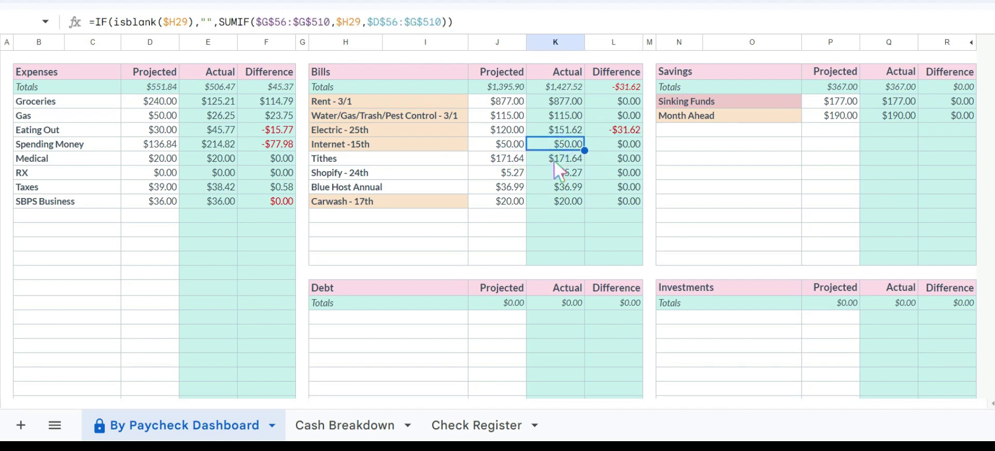
pyautogui.click(553, 160)
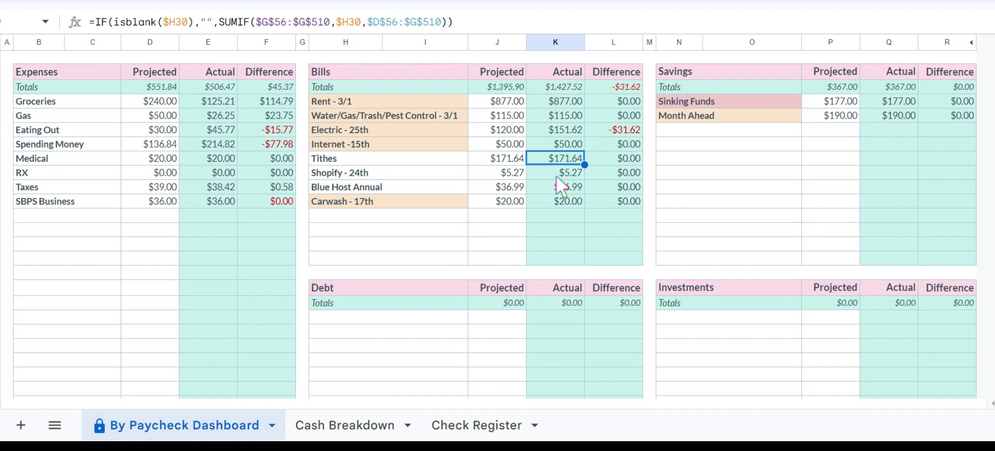
pyautogui.click(556, 174)
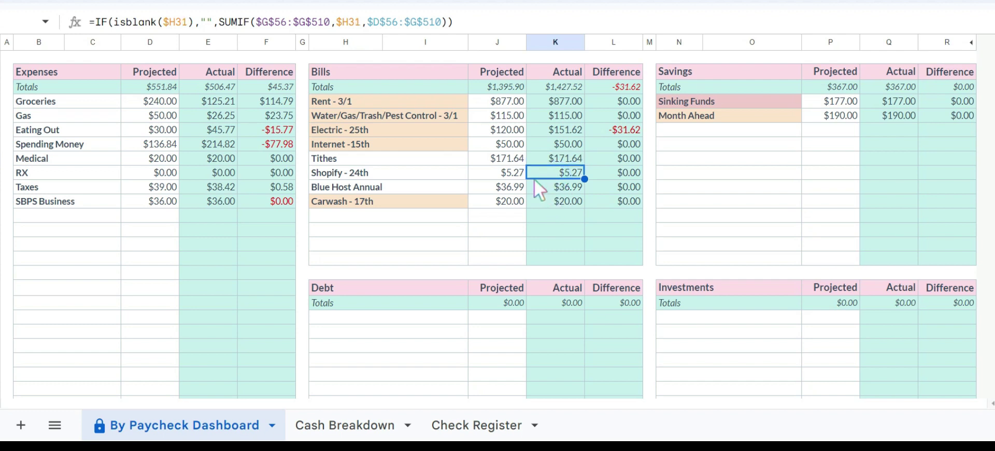
pyautogui.moveTo(452, 173); pyautogui.dragTo(542, 173)
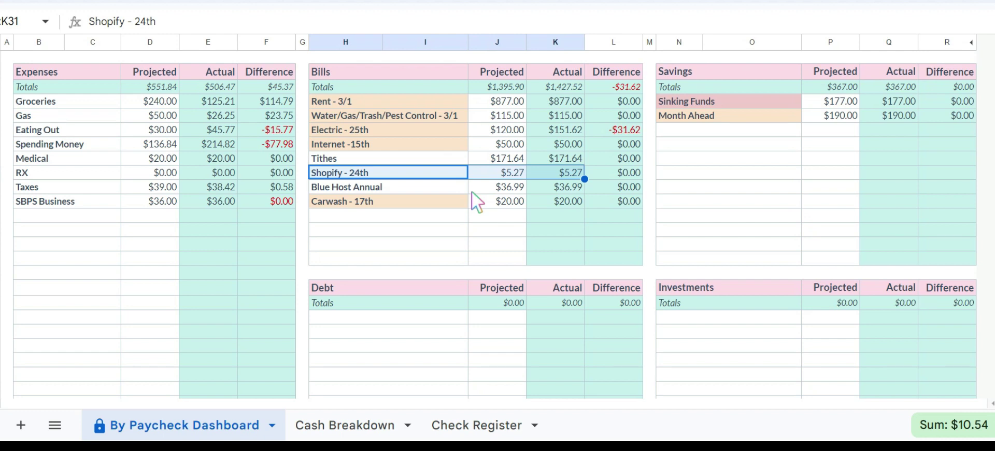
pyautogui.click(450, 188)
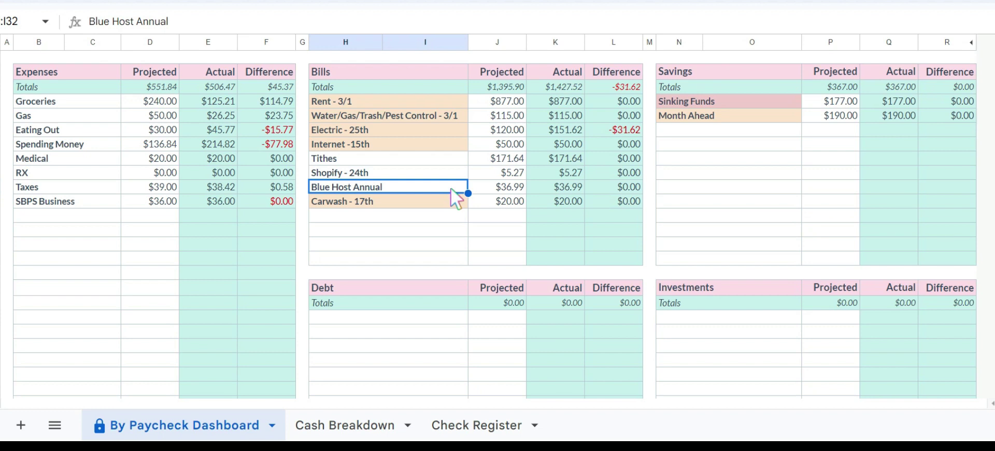
pyautogui.click(507, 186)
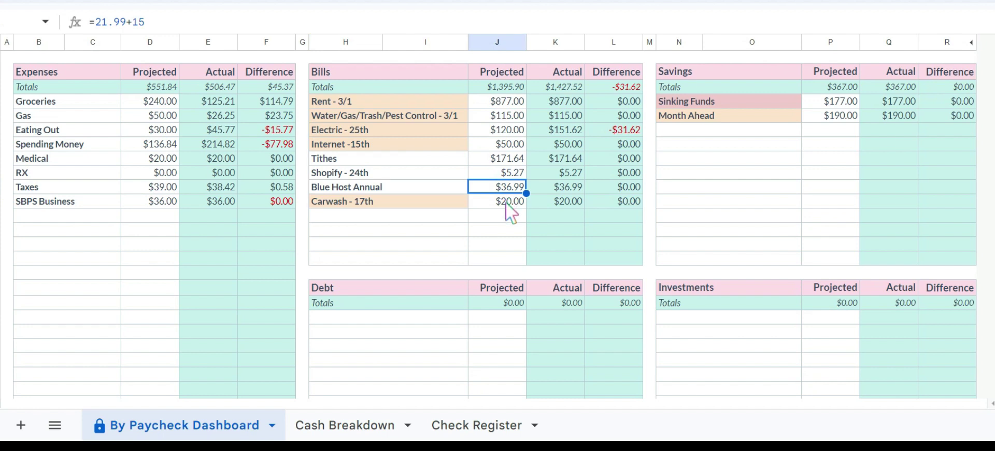
pyautogui.click(505, 201)
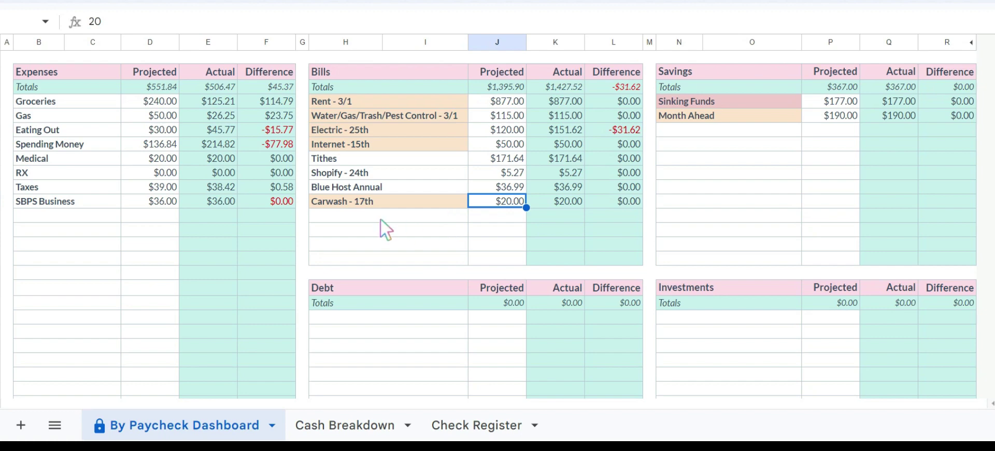
pyautogui.scroll(1, 381, 219)
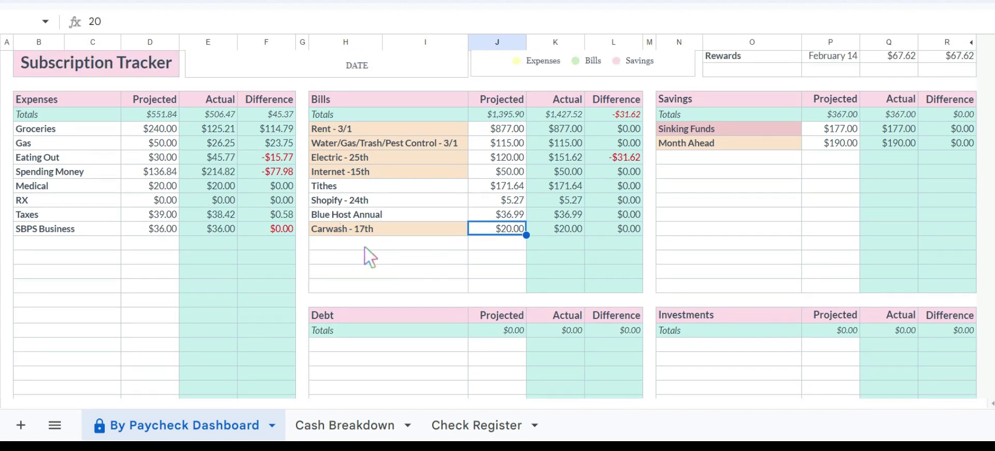
pyautogui.scroll(-1, 365, 257)
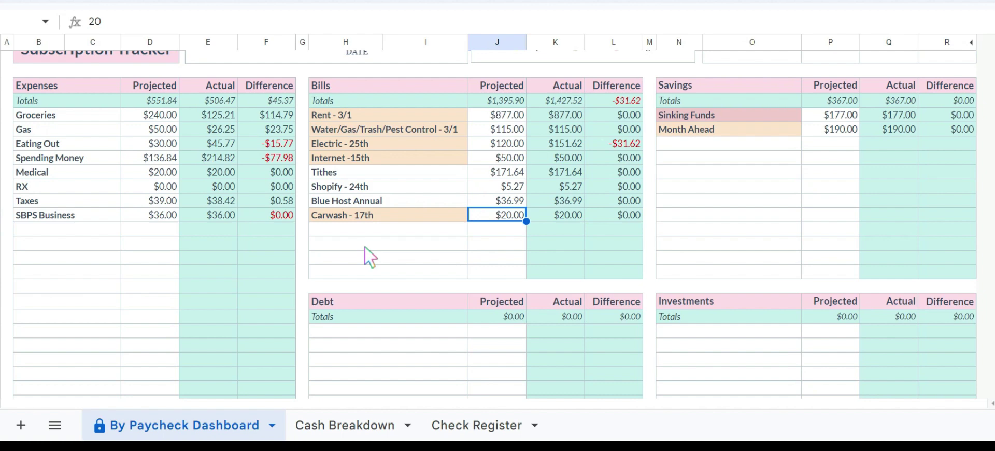
pyautogui.scroll(-1, 409, 298)
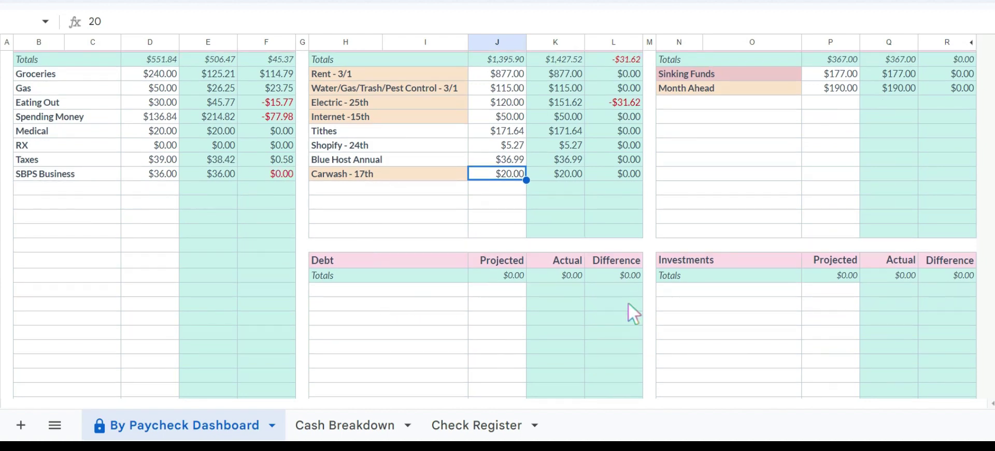
pyautogui.scroll(2, 166, 127)
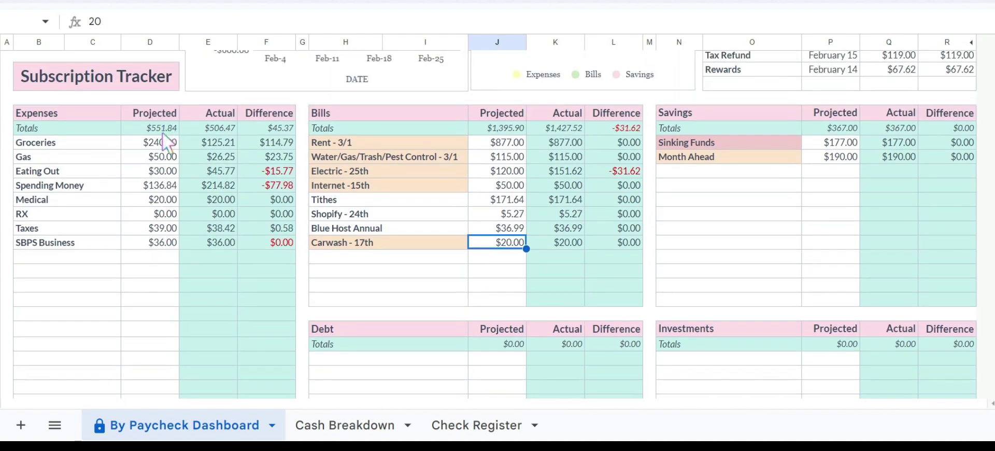
pyautogui.click(160, 127)
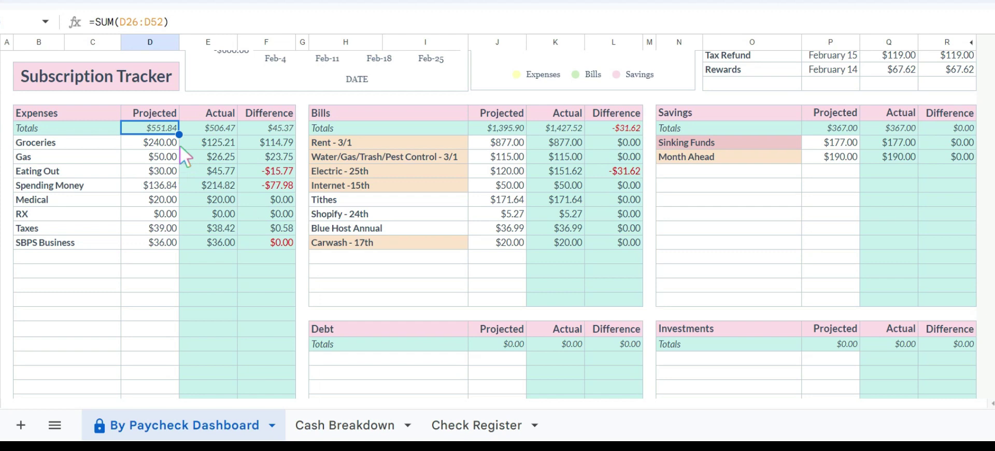
pyautogui.click(156, 143)
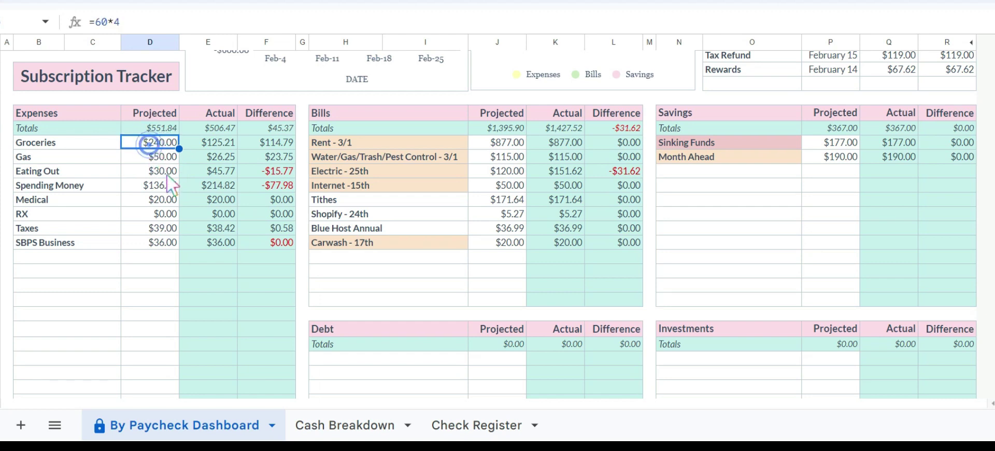
pyautogui.click(222, 146)
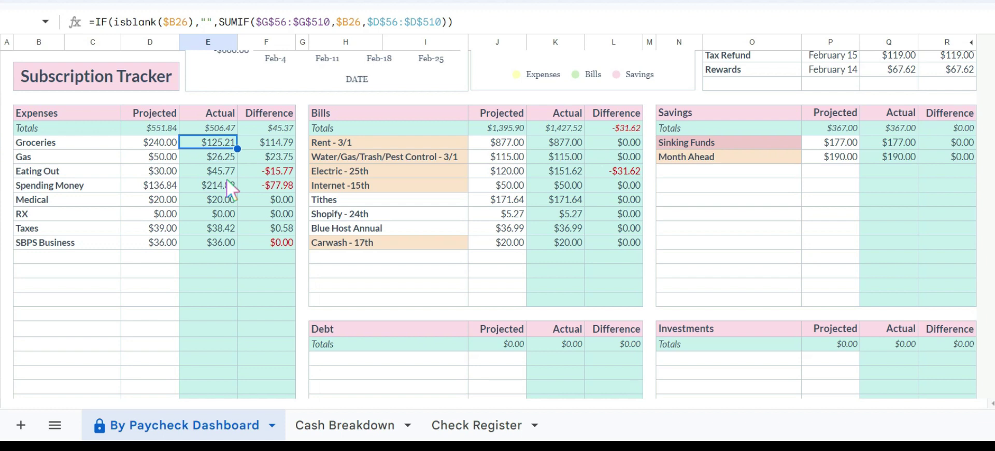
pyautogui.click(277, 142)
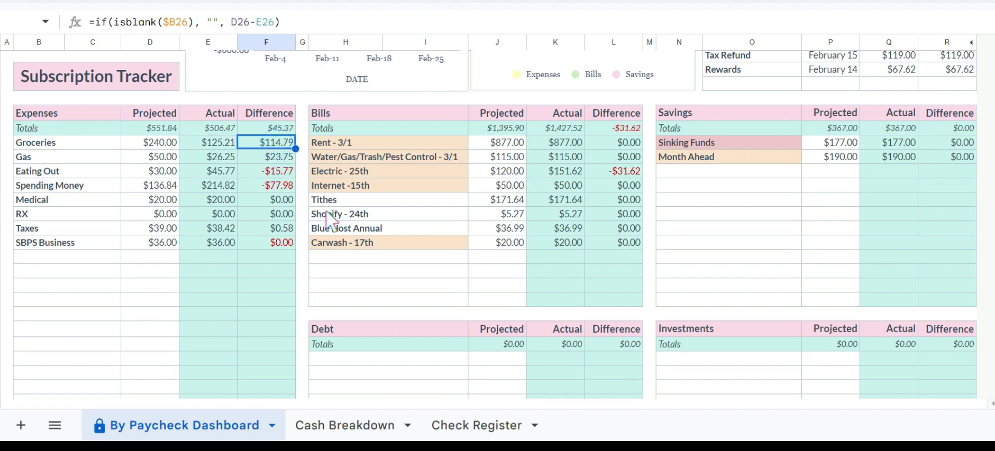
pyautogui.click(150, 155)
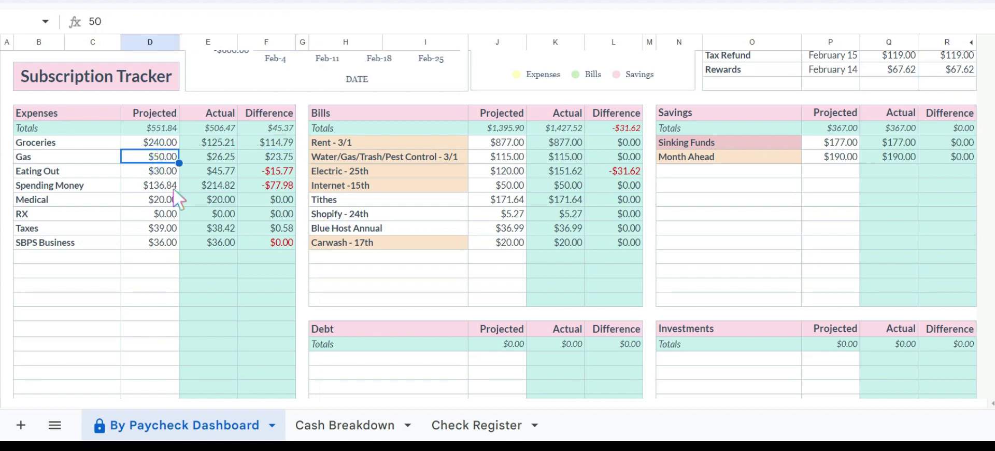
pyautogui.click(209, 155)
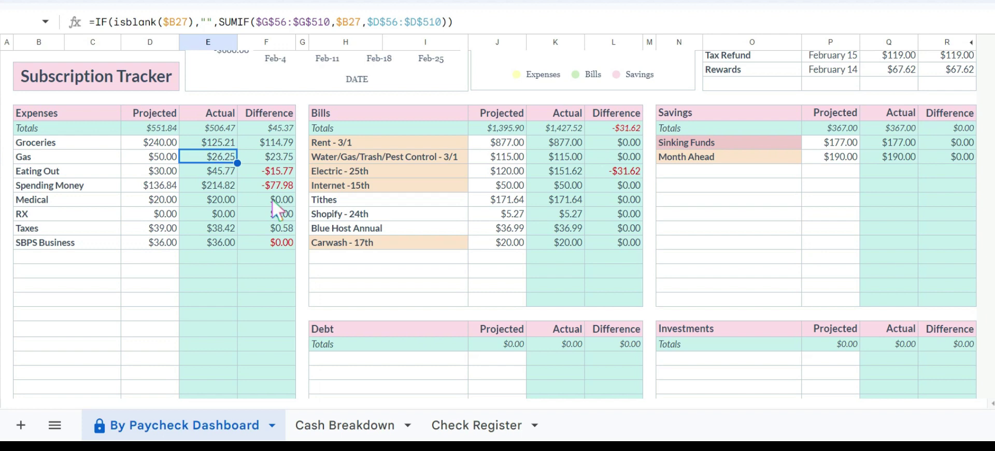
pyautogui.click(272, 157)
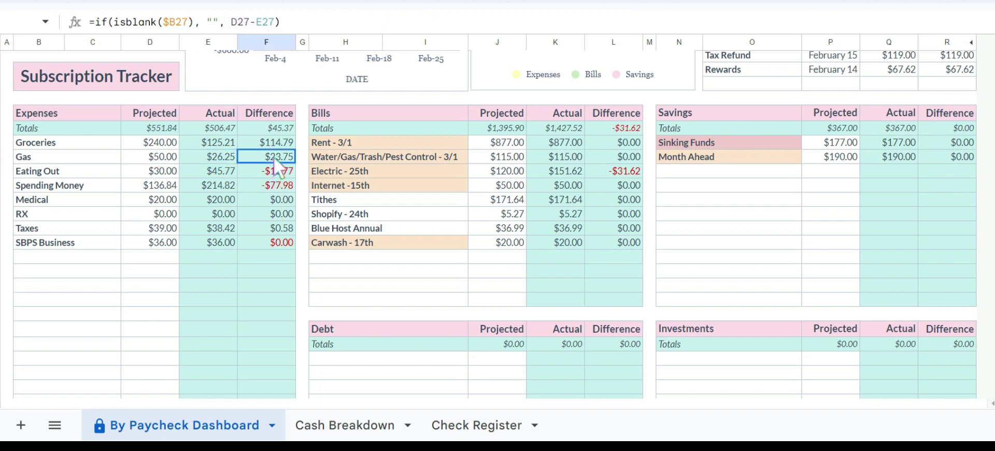
pyautogui.click(167, 171)
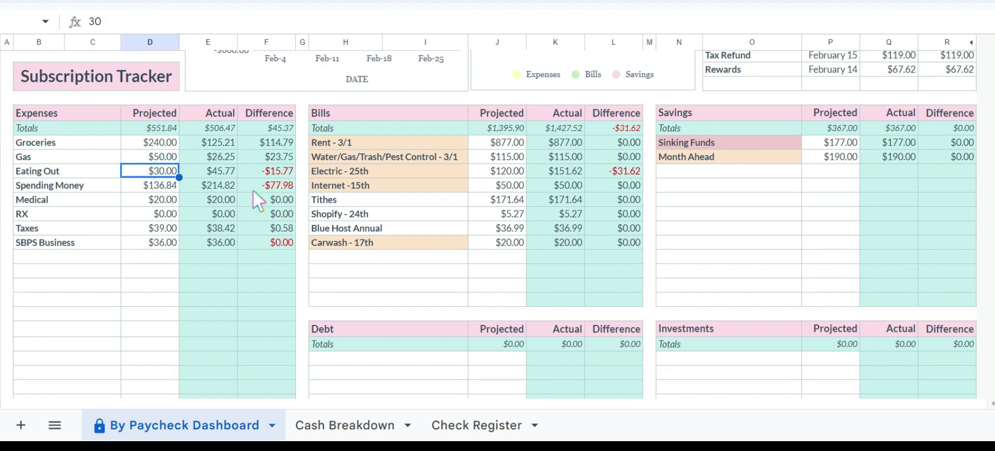
pyautogui.click(222, 171)
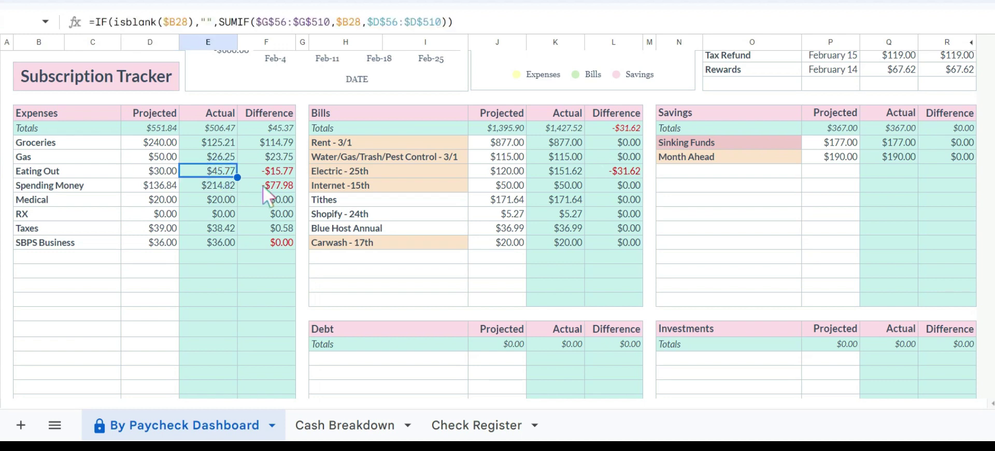
pyautogui.click(270, 171)
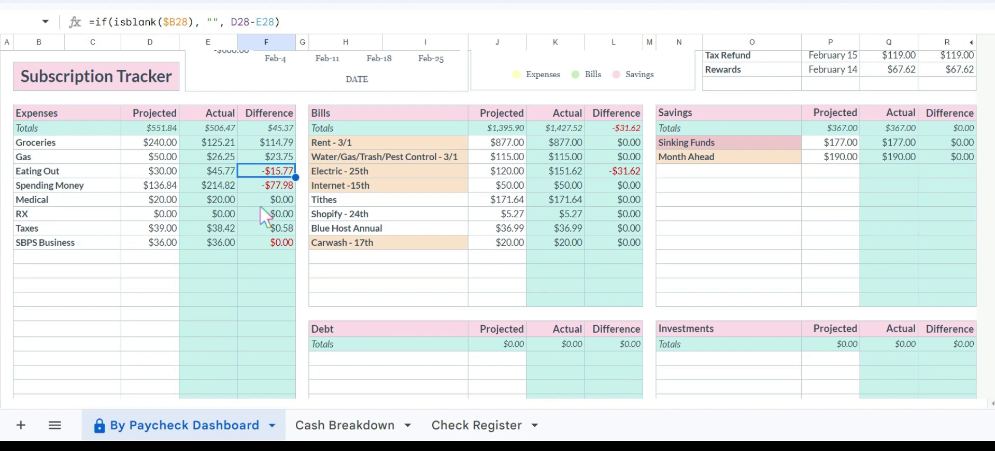
pyautogui.click(152, 185)
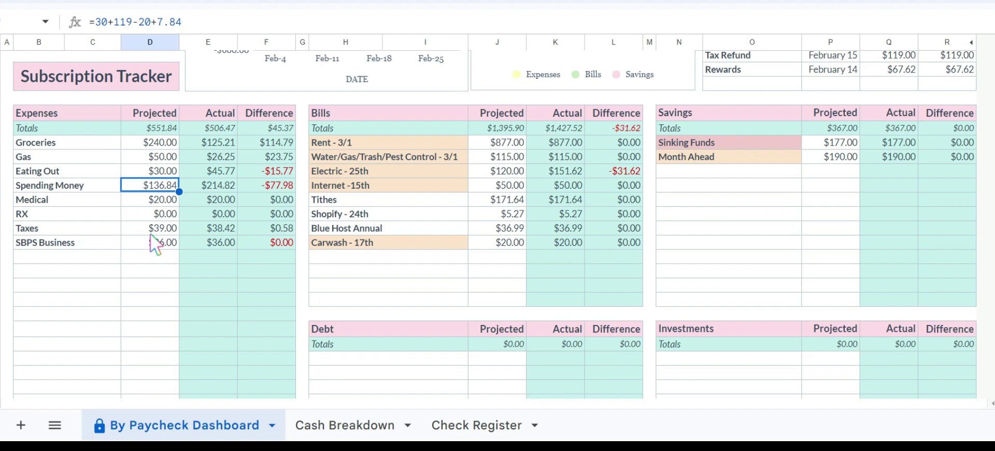
pyautogui.click(204, 184)
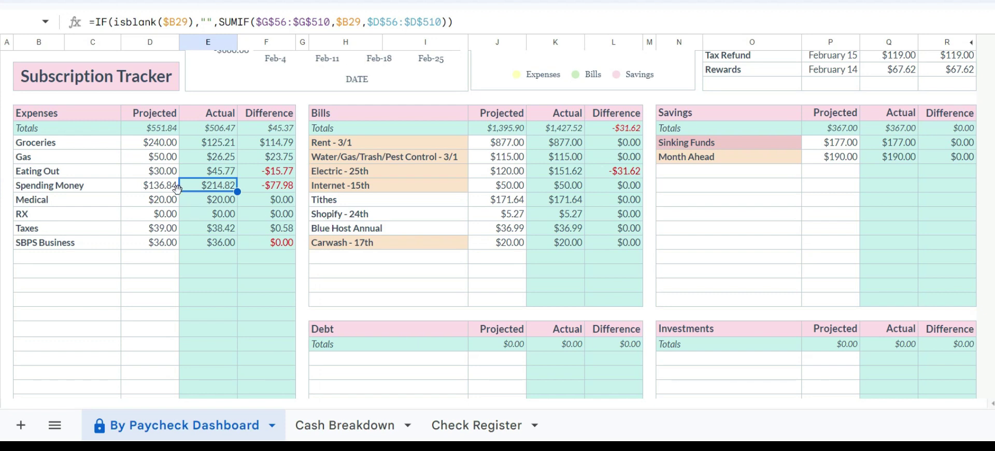
pyautogui.click(166, 200)
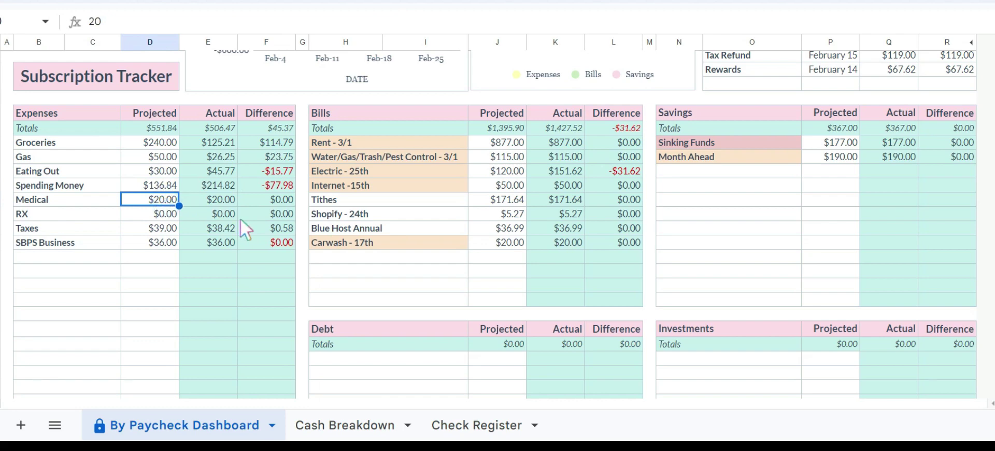
pyautogui.scroll(-1, 240, 217)
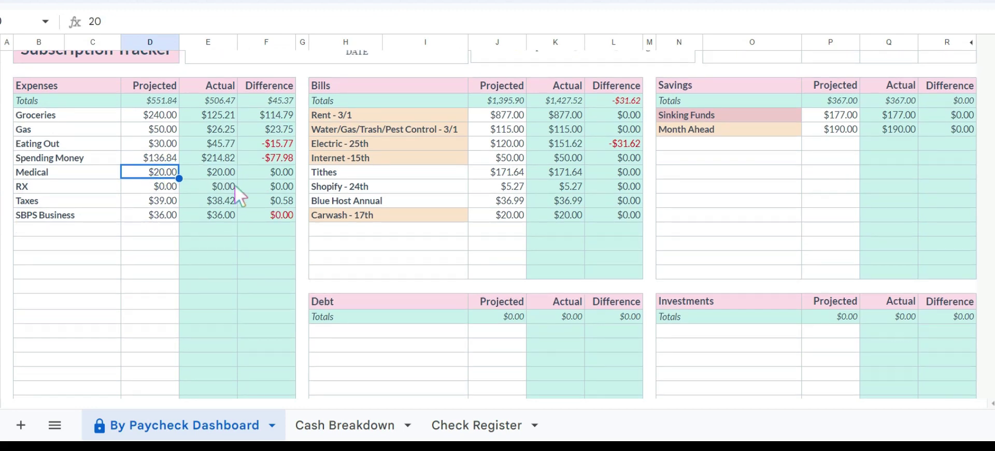
pyautogui.click(225, 172)
pyautogui.click(167, 187)
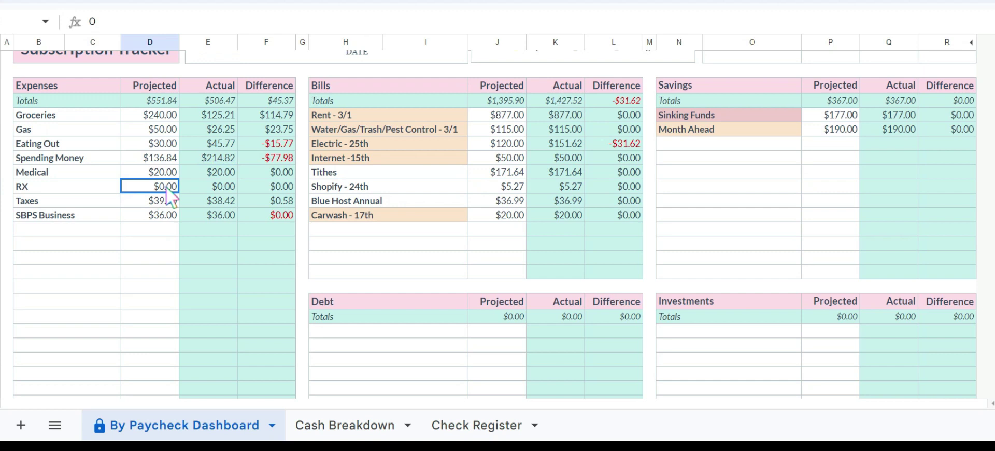
pyautogui.click(160, 203)
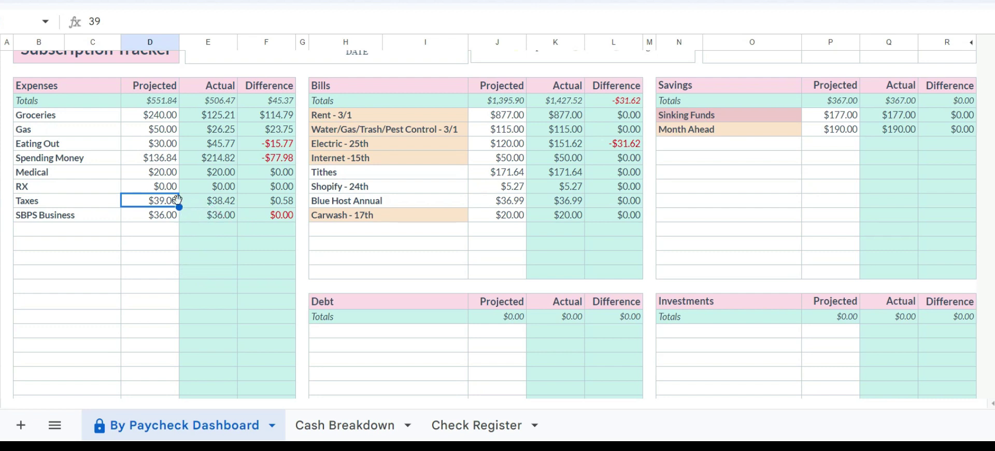
pyautogui.click(207, 201)
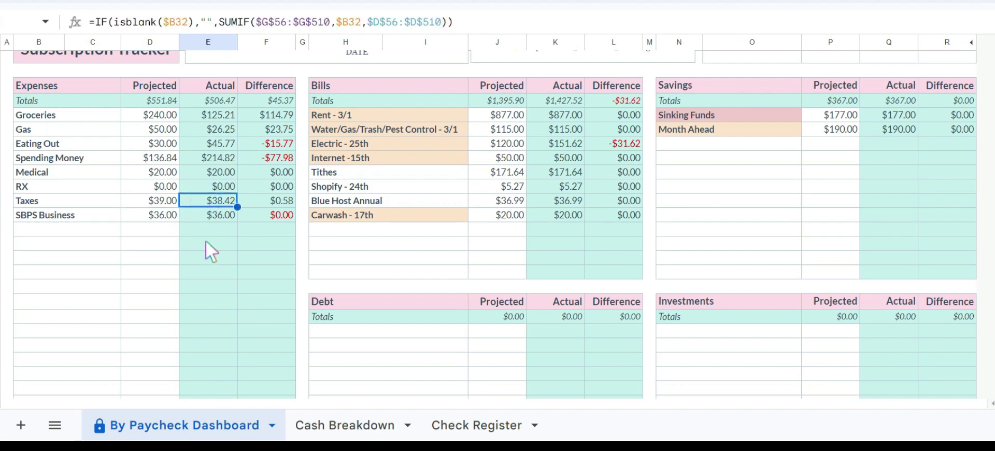
pyautogui.scroll(1, 206, 239)
pyautogui.scroll(2, 800, 144)
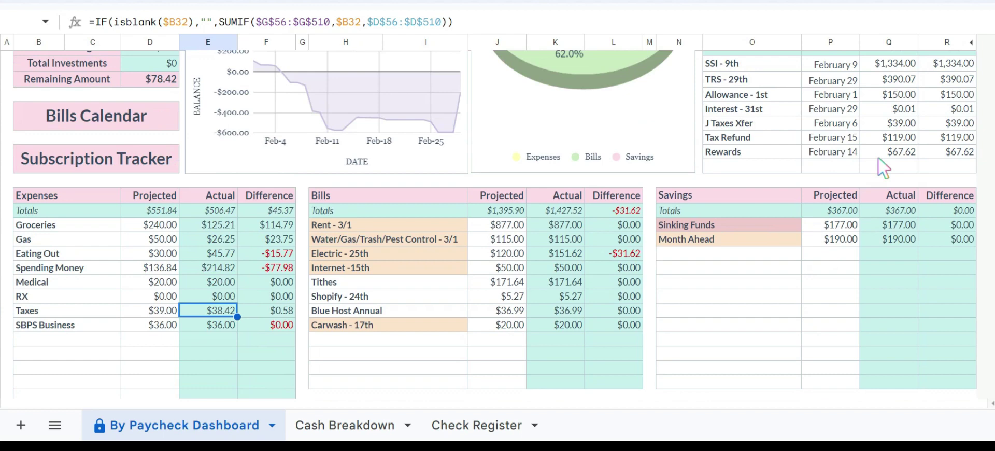
pyautogui.moveTo(946, 123); pyautogui.dragTo(888, 124)
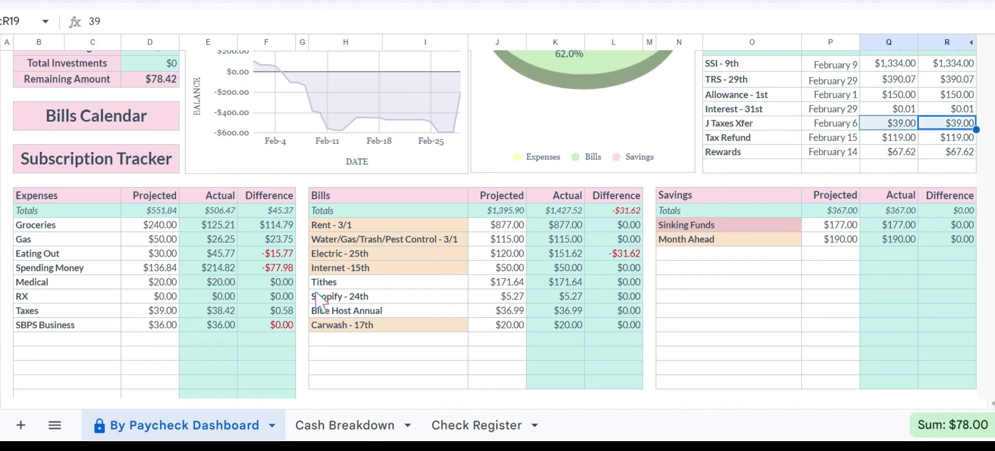
pyautogui.scroll(-2, 205, 245)
pyautogui.click(162, 214)
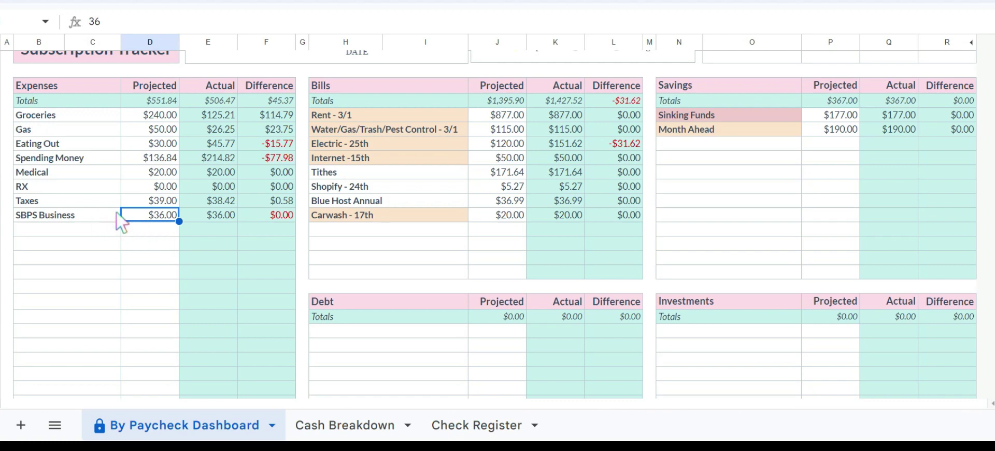
pyautogui.moveTo(159, 217); pyautogui.dragTo(234, 213)
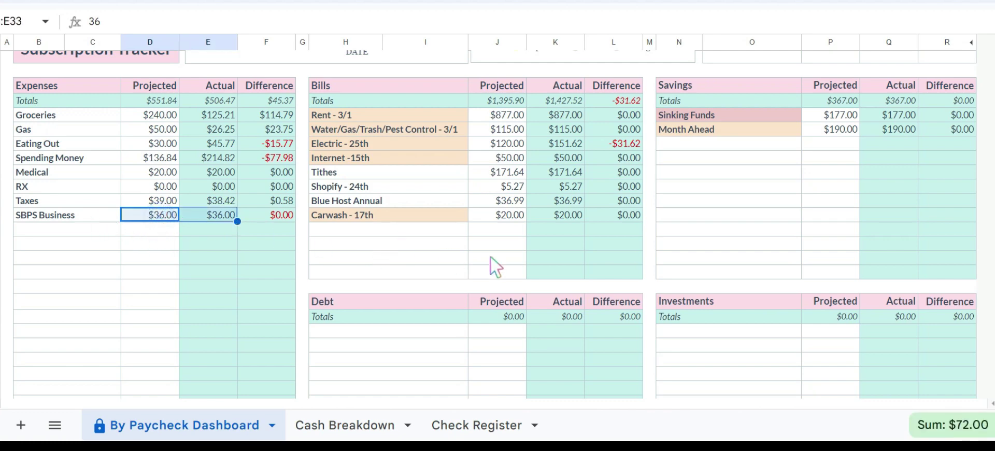
pyautogui.scroll(3, 532, 231)
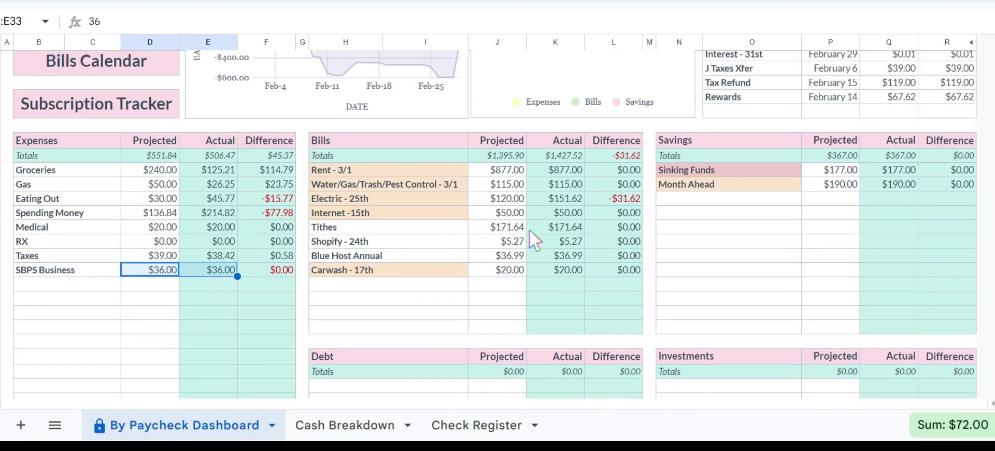
pyautogui.scroll(2, 530, 229)
pyautogui.scroll(-4, 530, 230)
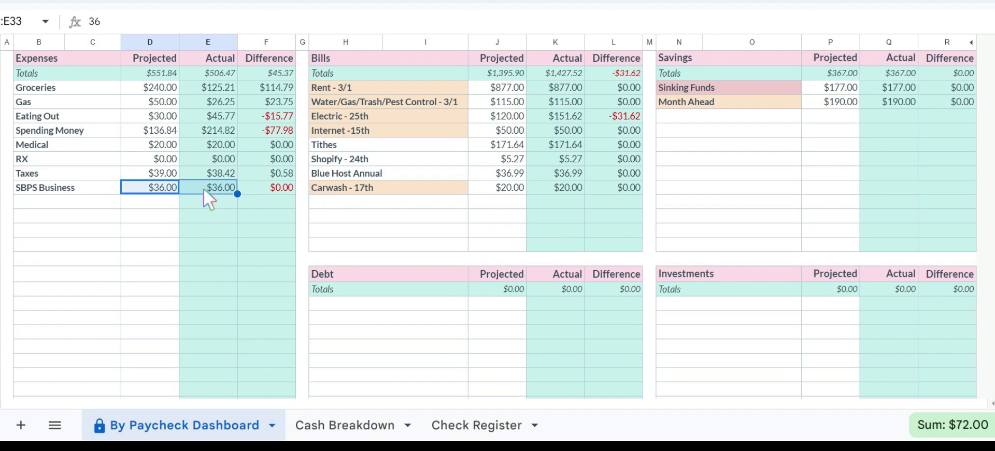
pyautogui.scroll(-1, 203, 191)
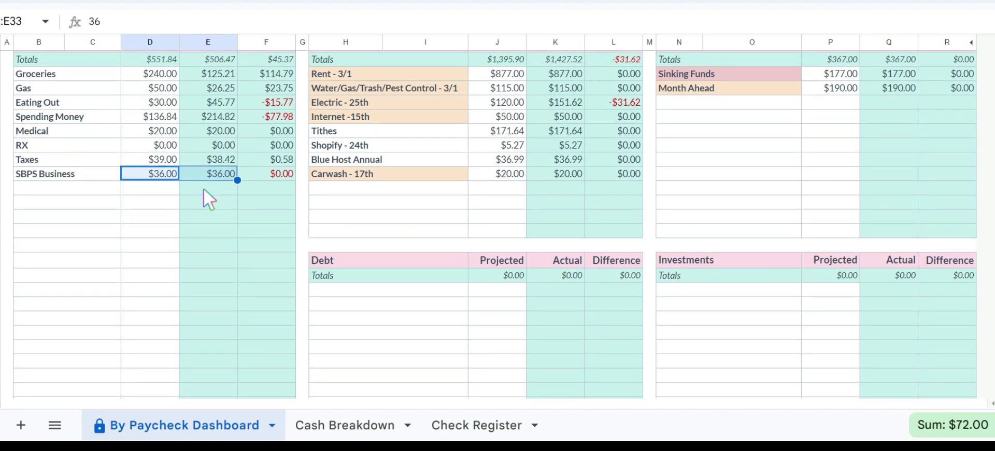
pyautogui.scroll(-3, 203, 189)
pyautogui.scroll(2, 204, 189)
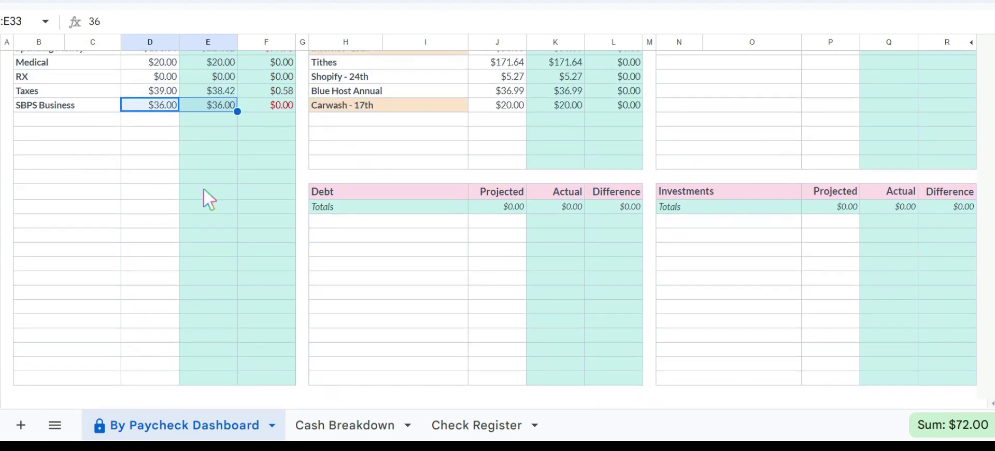
pyautogui.scroll(-2, 203, 188)
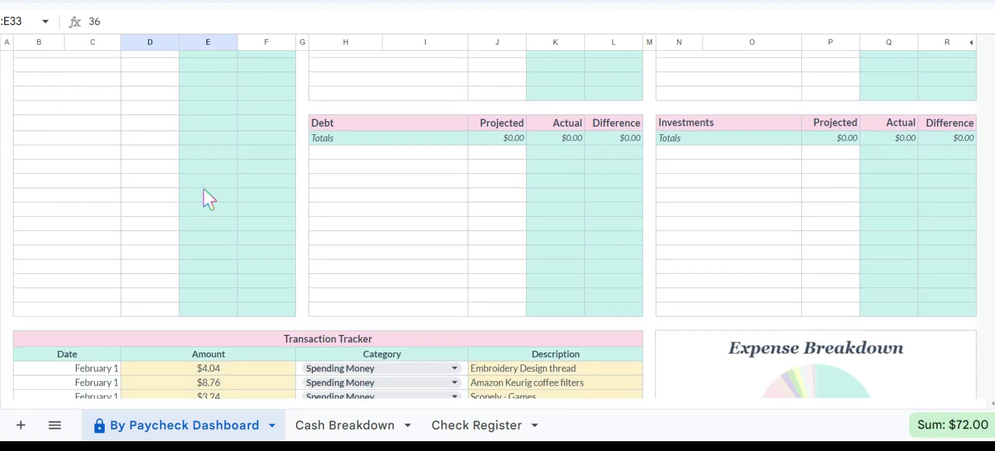
pyautogui.scroll(3, 203, 187)
pyautogui.scroll(1, 203, 188)
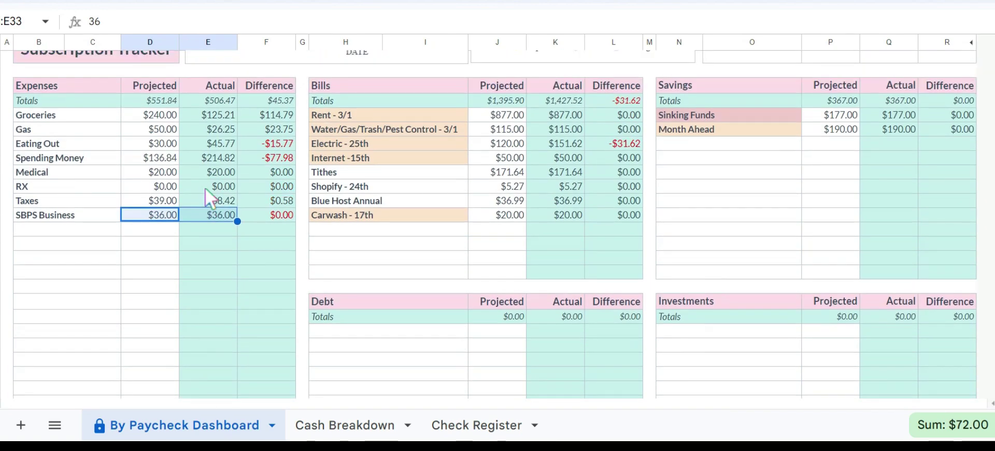
pyautogui.click(263, 97)
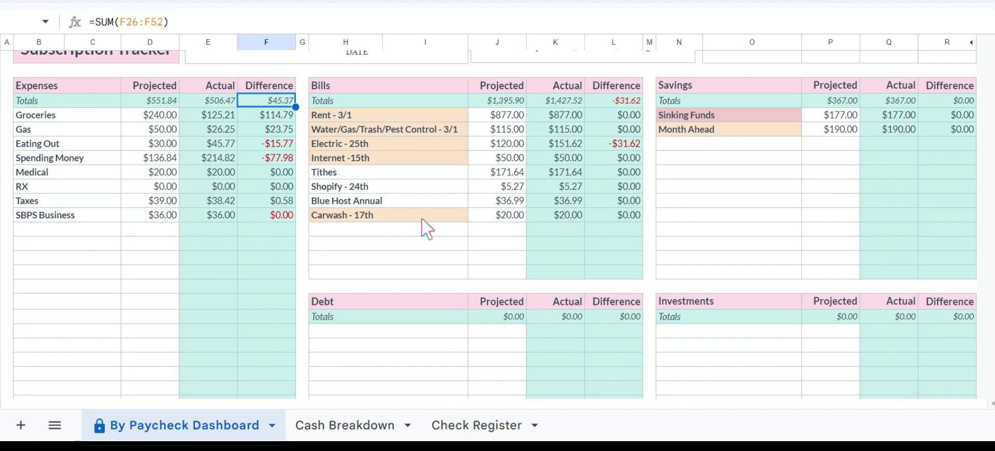
# Scroll down to the February 6–12 transactions and the category percentage table.
pyautogui.scroll(-10, 421, 217)
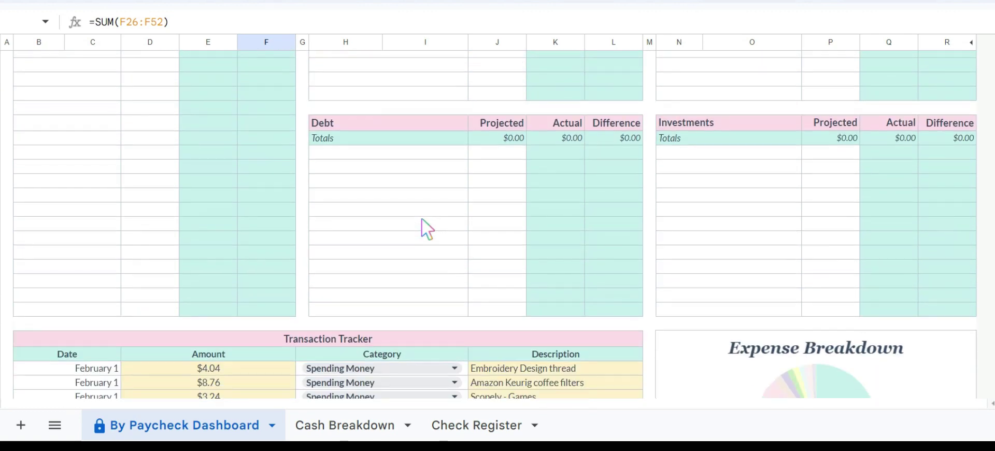
pyautogui.scroll(-4, 421, 216)
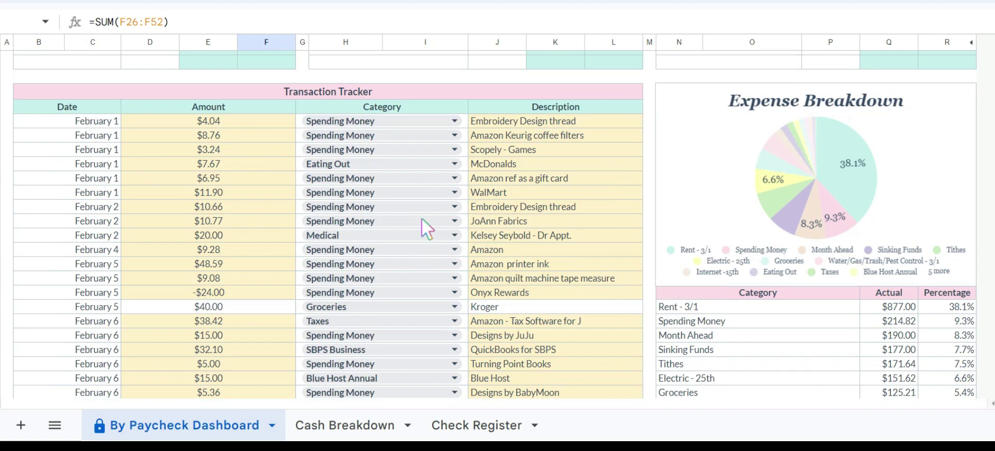
pyautogui.scroll(-6, 421, 218)
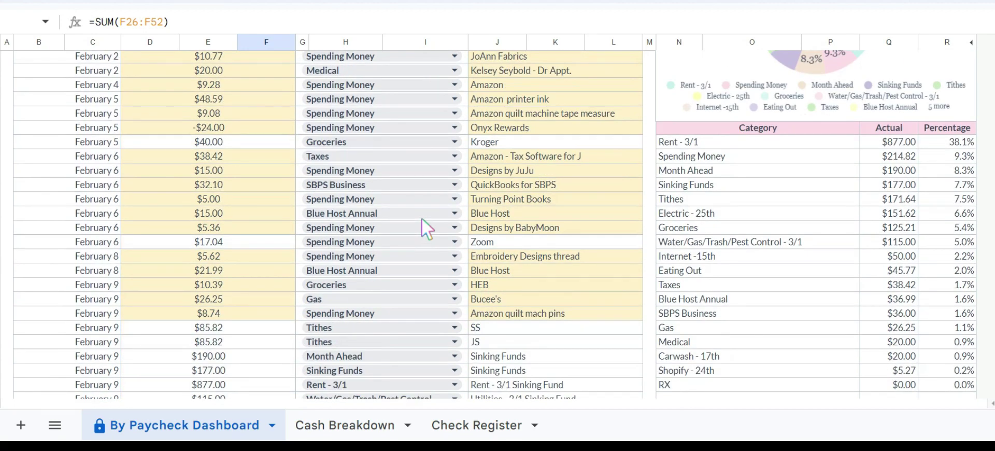
pyautogui.scroll(-1, 422, 217)
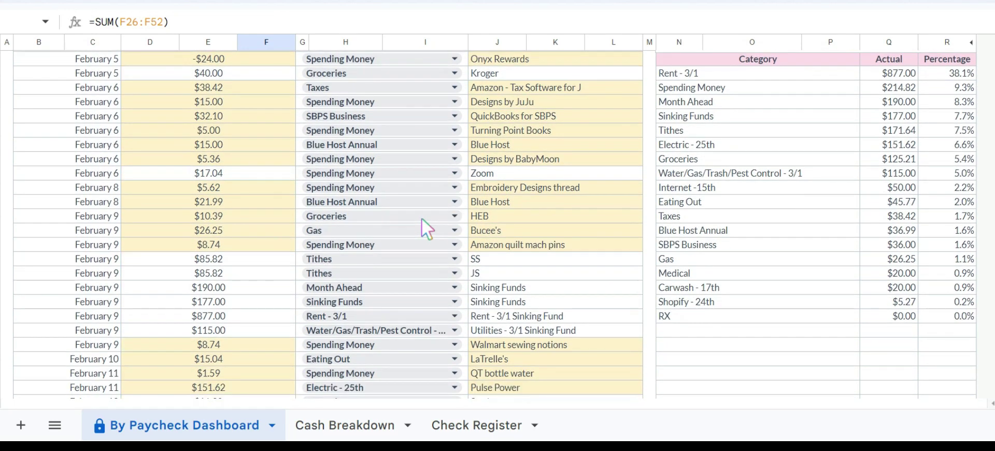
pyautogui.scroll(-3, 421, 216)
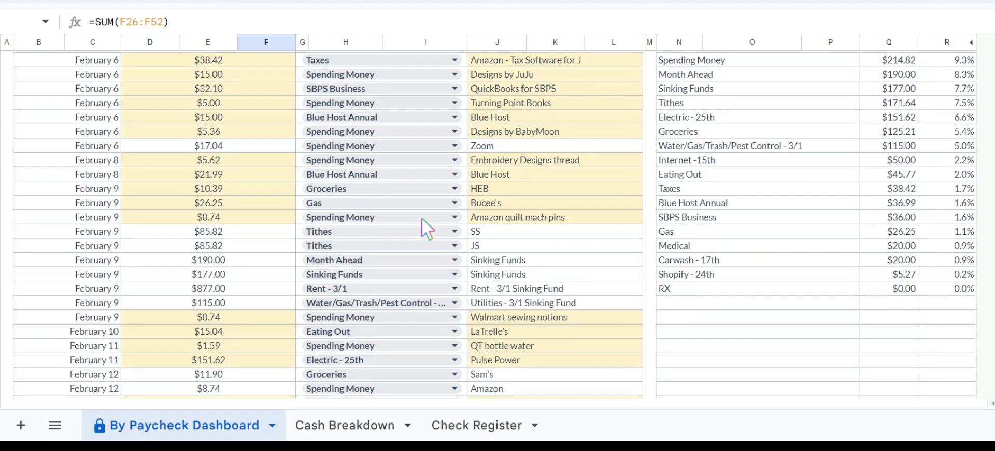
pyautogui.scroll(2, 422, 217)
pyautogui.moveTo(103, 64); pyautogui.dragTo(500, 67)
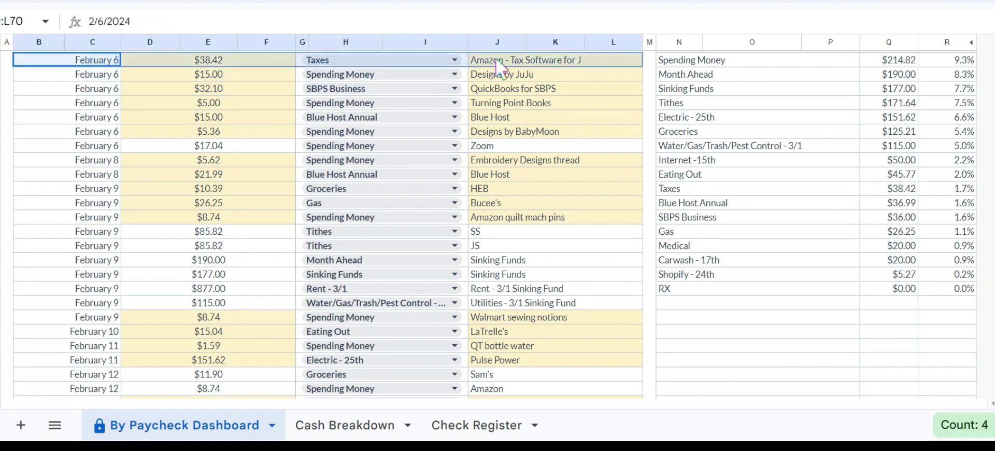
pyautogui.moveTo(109, 74); pyautogui.dragTo(516, 71)
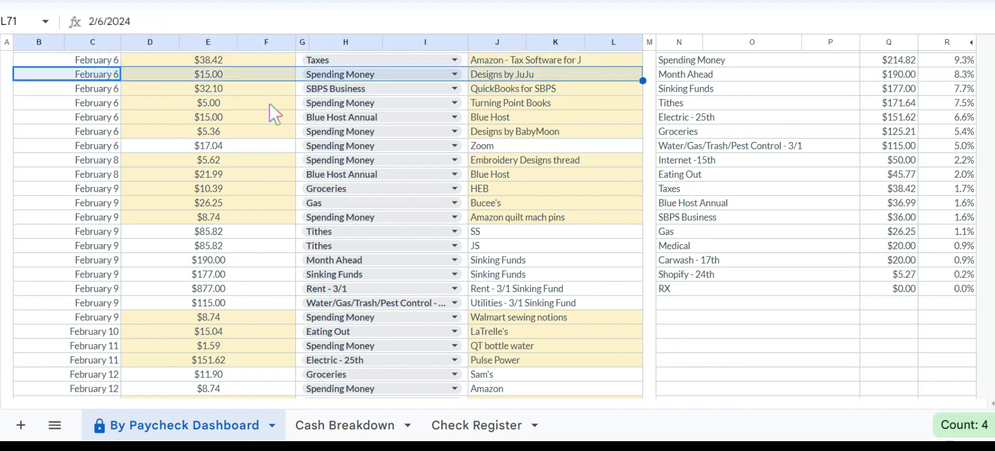
pyautogui.click(227, 89)
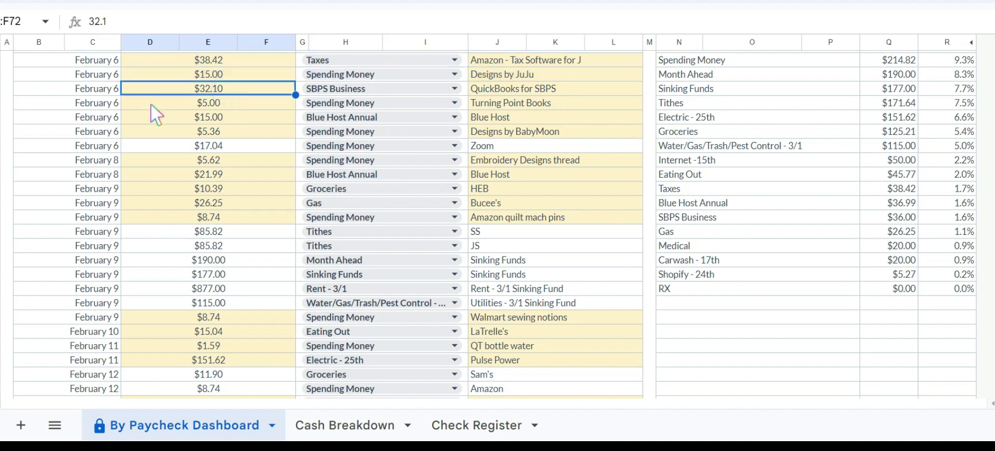
pyautogui.click(167, 98)
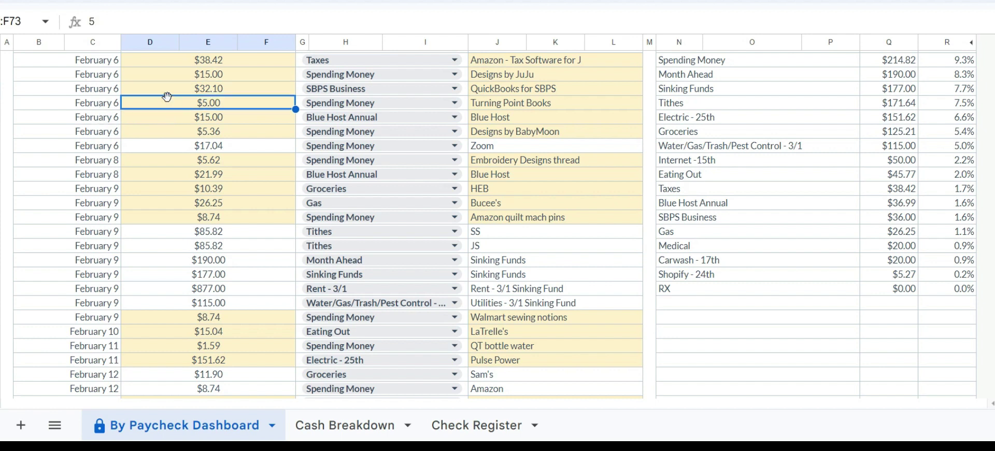
pyautogui.click(492, 103)
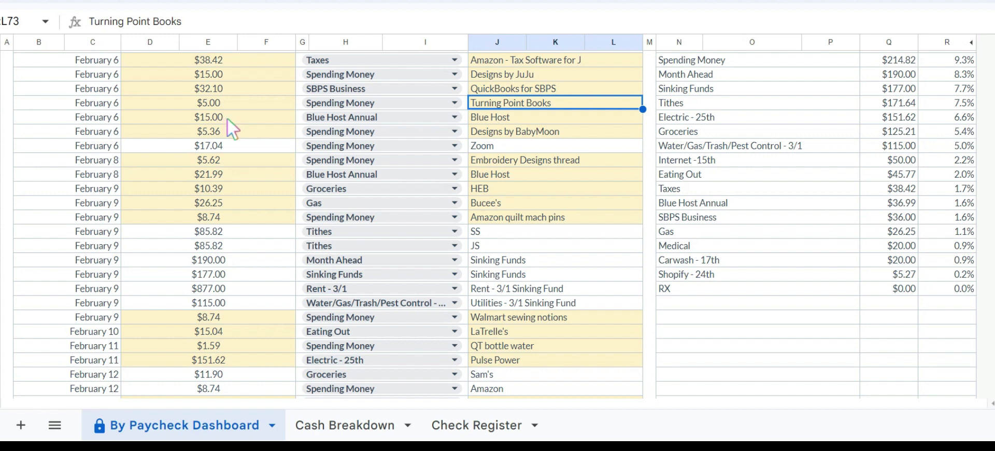
pyautogui.click(487, 117)
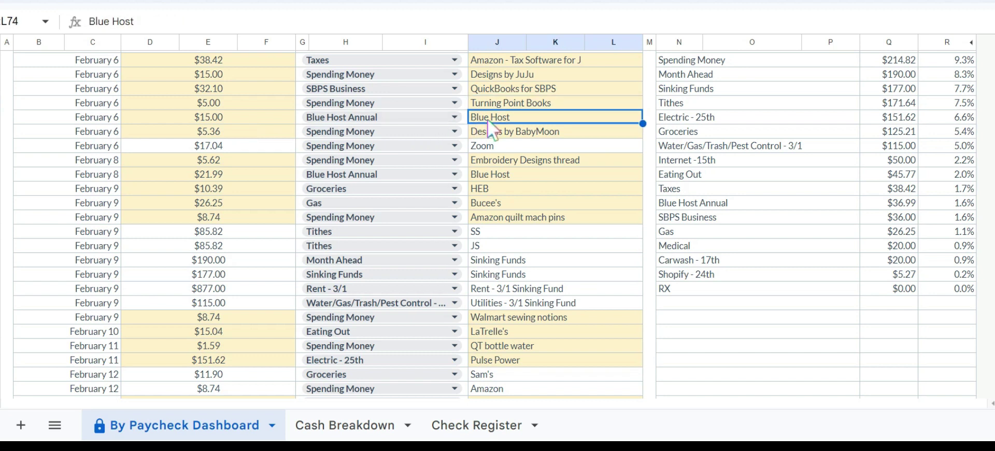
pyautogui.click(260, 118)
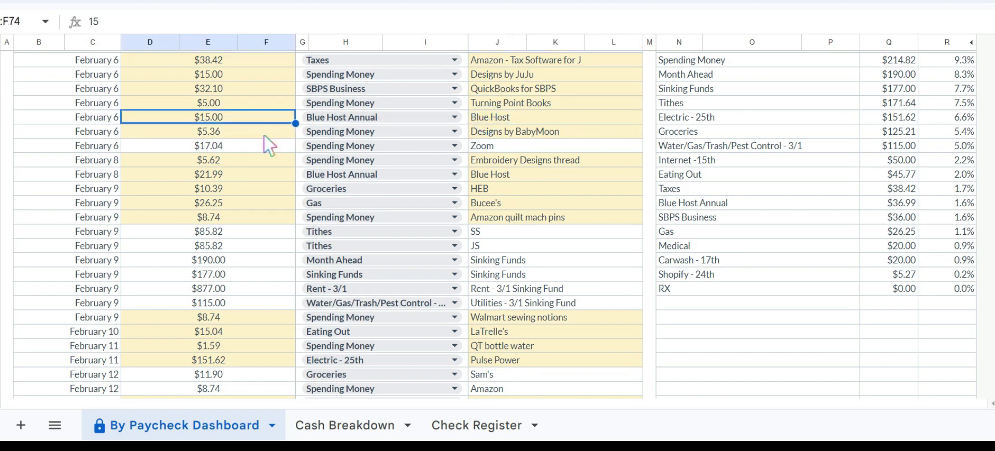
pyautogui.click(264, 134)
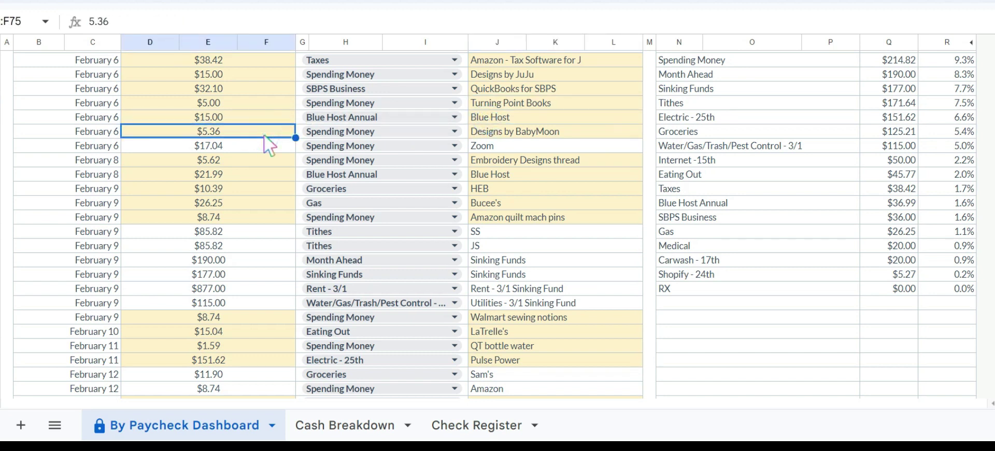
pyautogui.click(500, 132)
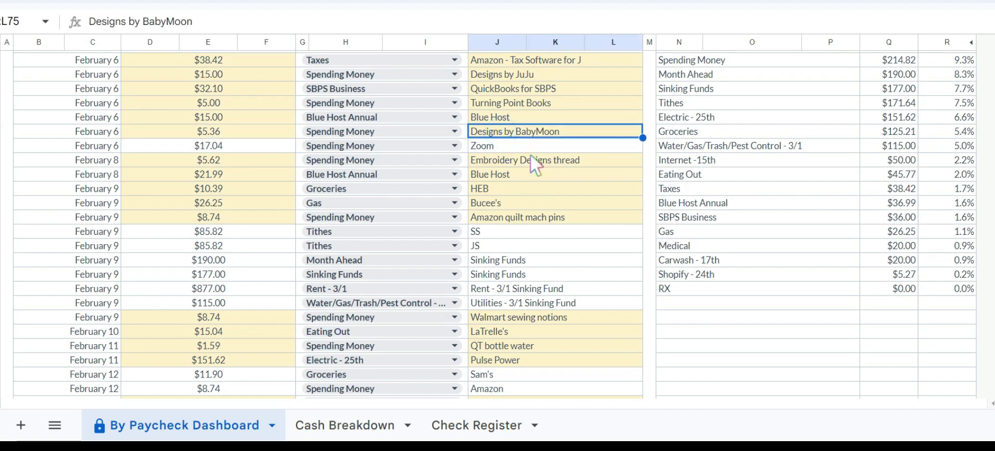
pyautogui.scroll(-1, 531, 155)
pyautogui.scroll(-1, 534, 165)
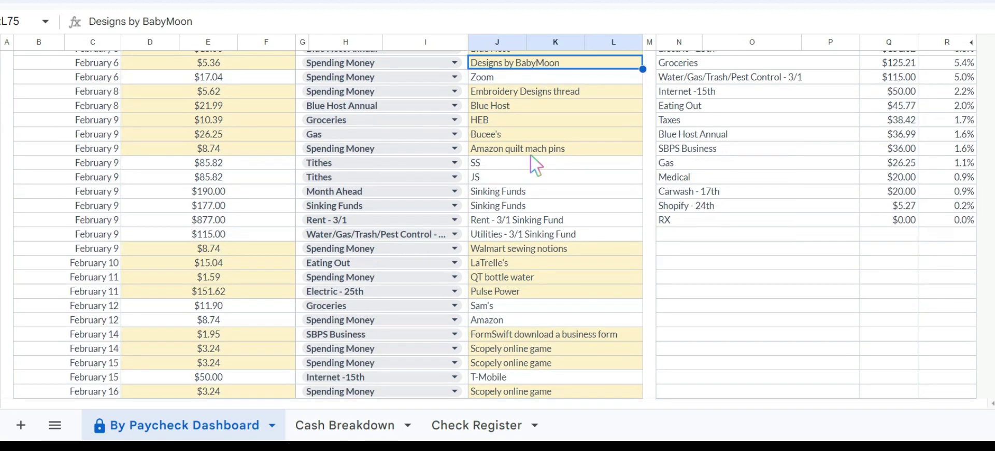
pyautogui.click(234, 73)
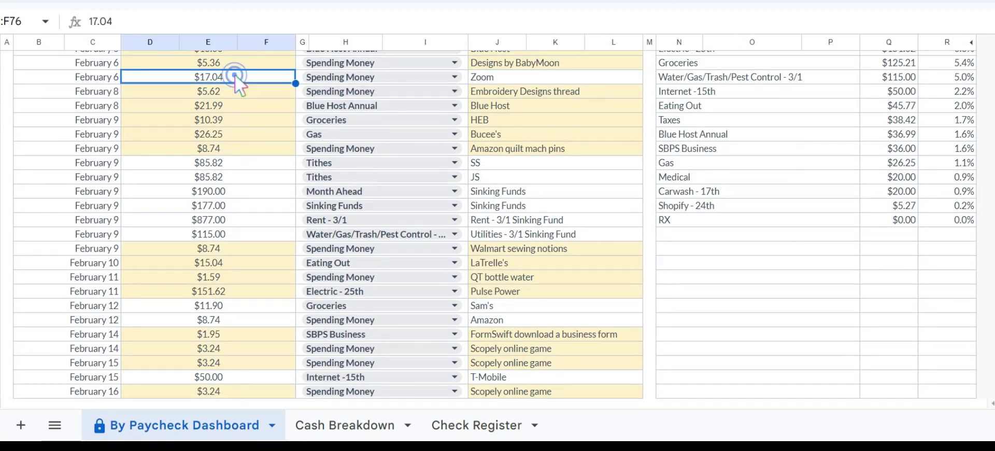
pyautogui.click(529, 94)
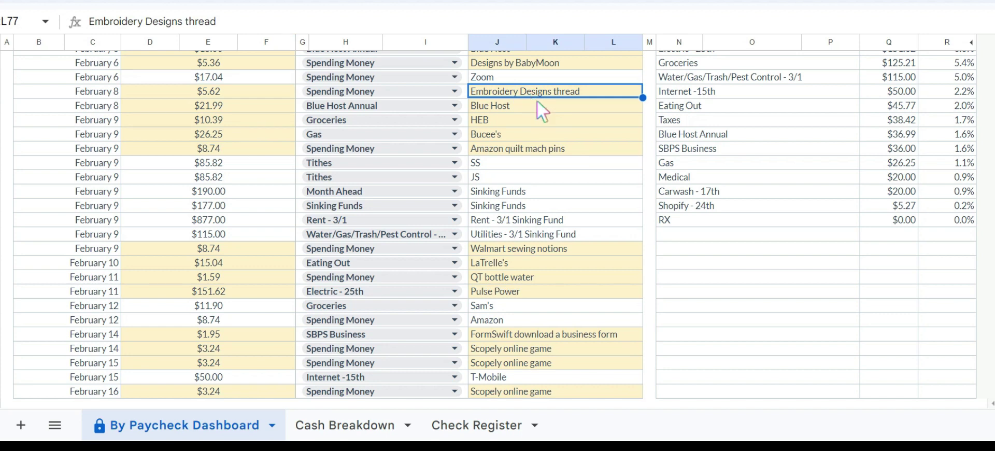
pyautogui.click(534, 102)
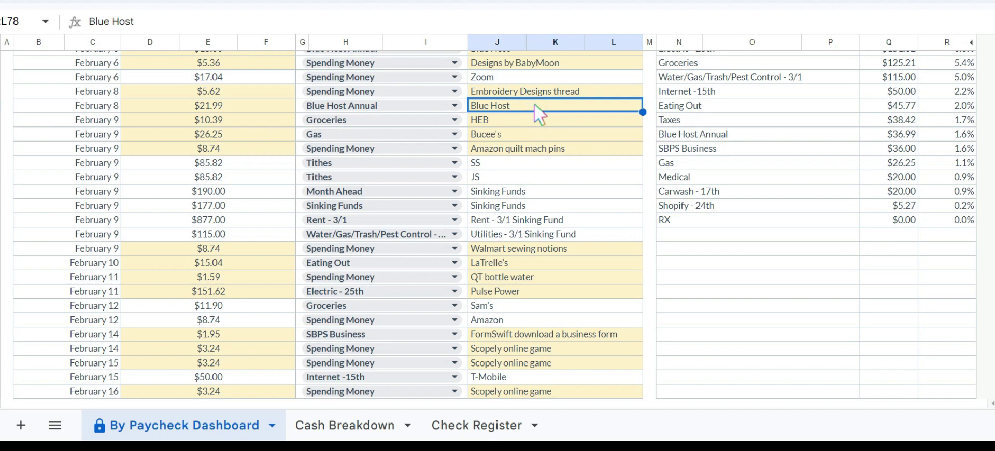
pyautogui.click(490, 123)
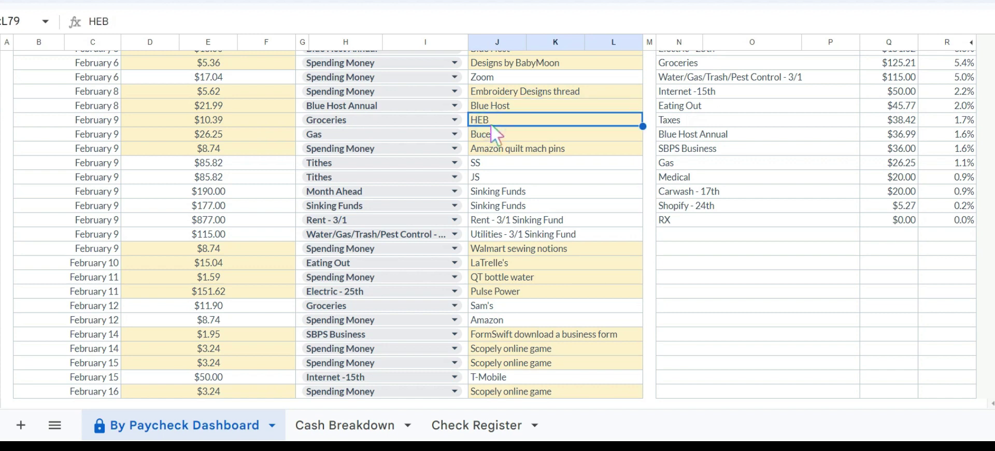
pyautogui.scroll(-4, 499, 130)
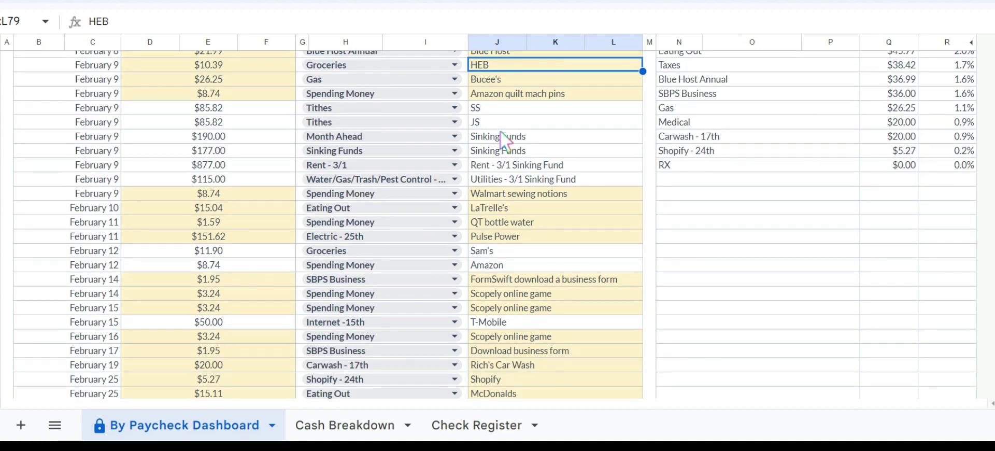
pyautogui.click(490, 79)
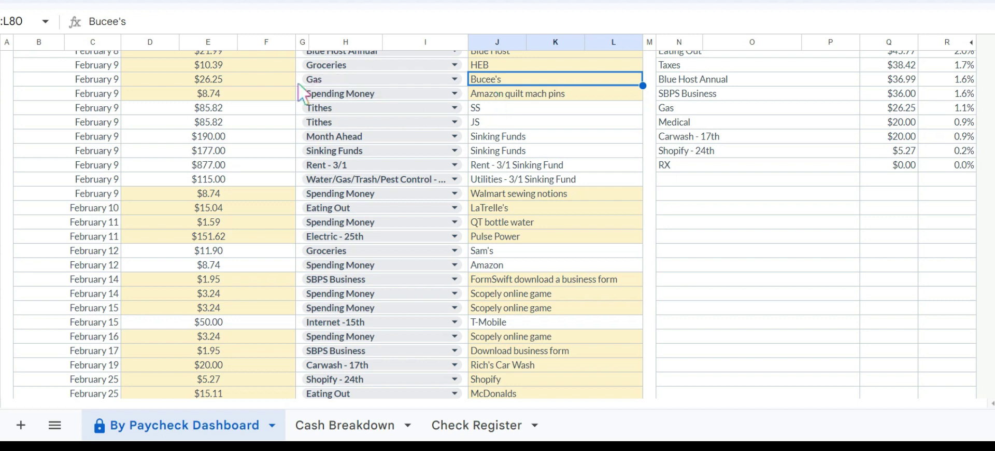
pyautogui.click(490, 90)
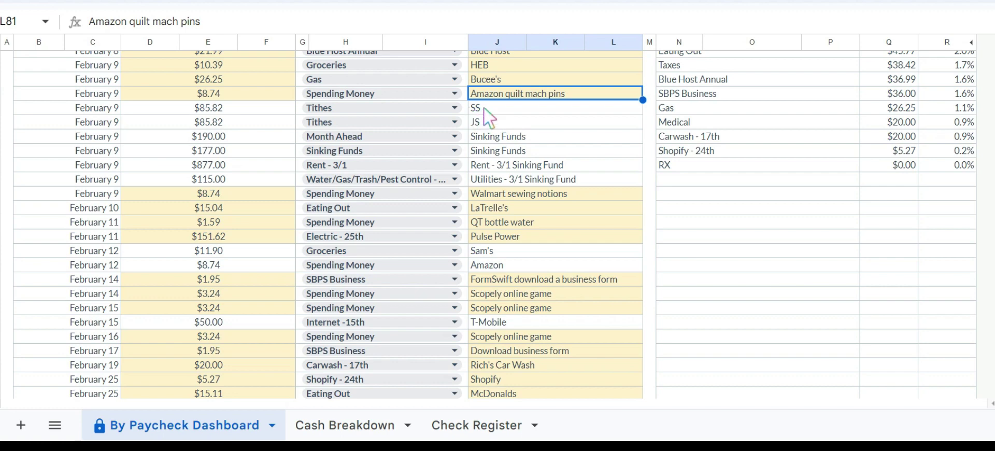
pyautogui.moveTo(281, 107); pyautogui.dragTo(280, 123)
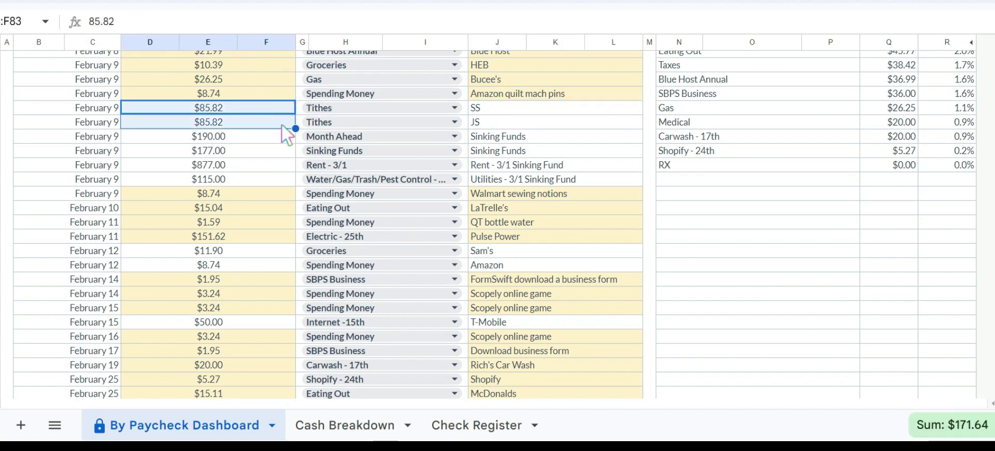
pyautogui.click(262, 135)
pyautogui.scroll(-3, 262, 135)
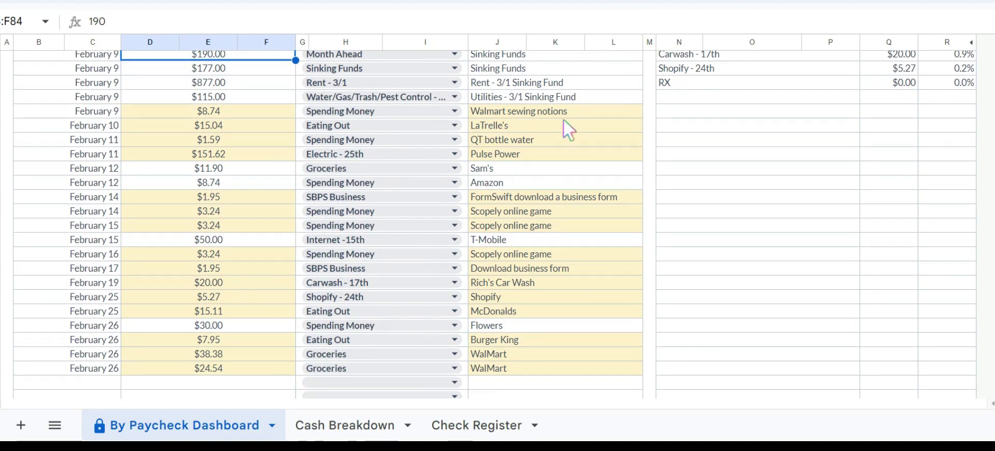
pyautogui.scroll(-1, 562, 118)
pyautogui.scroll(1, 559, 118)
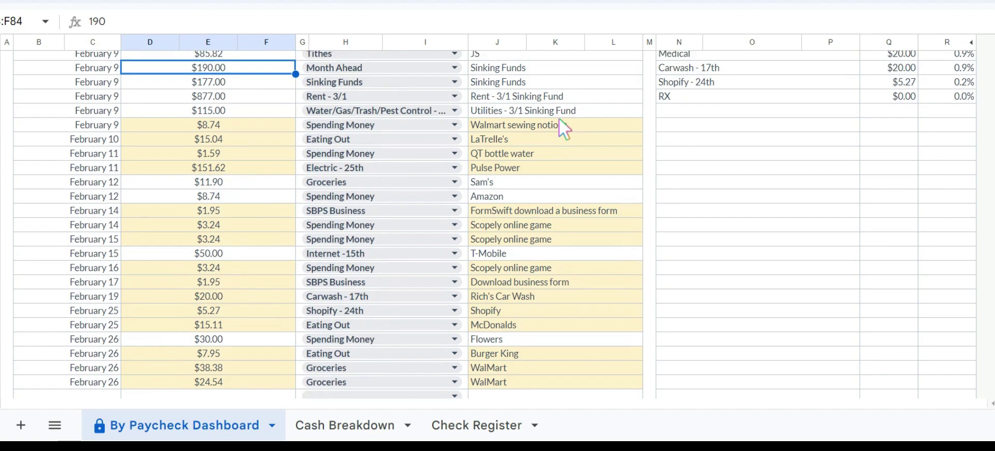
pyautogui.click(238, 79)
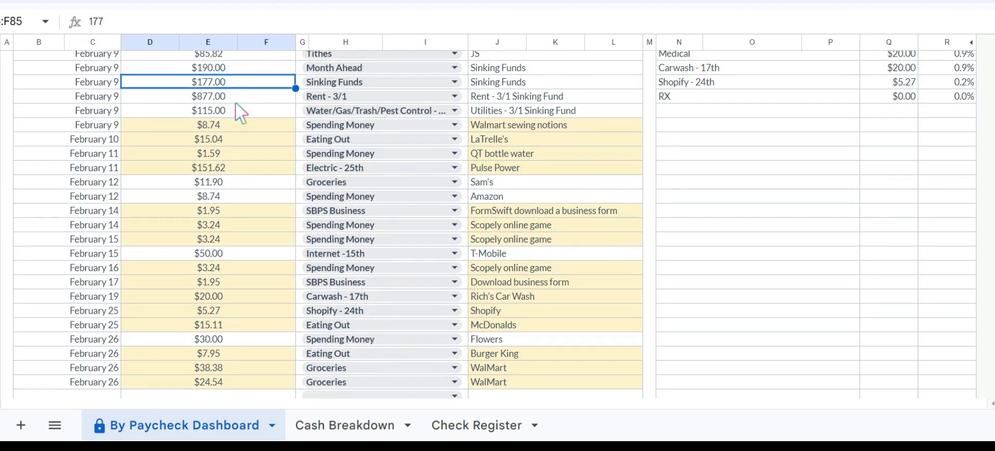
pyautogui.click(242, 99)
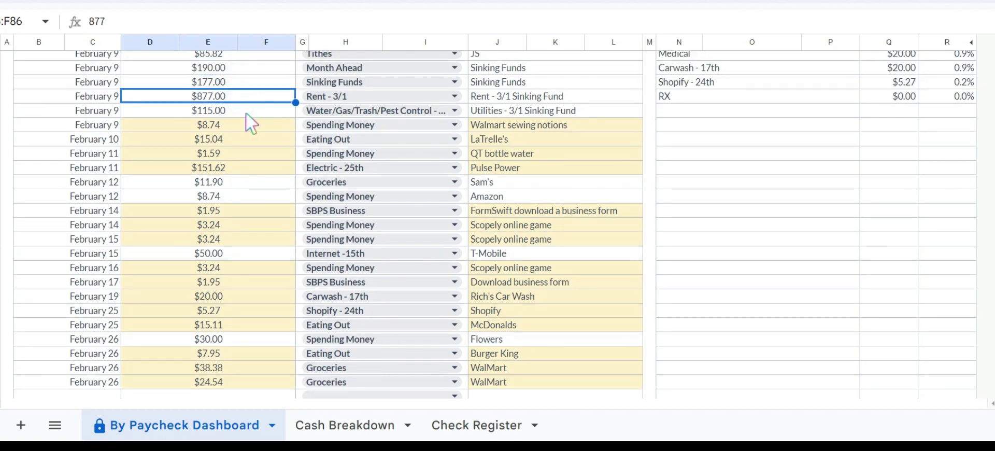
pyautogui.click(249, 114)
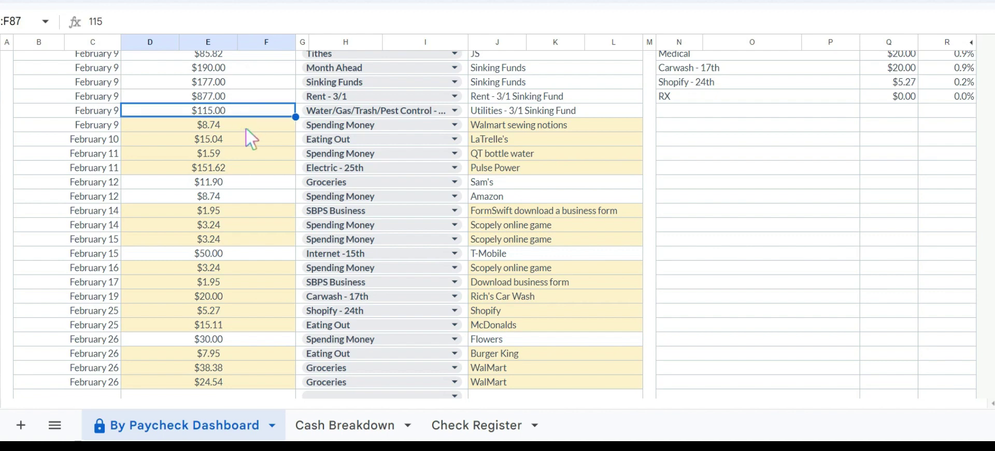
pyautogui.scroll(-3, 245, 130)
pyautogui.scroll(-1, 251, 139)
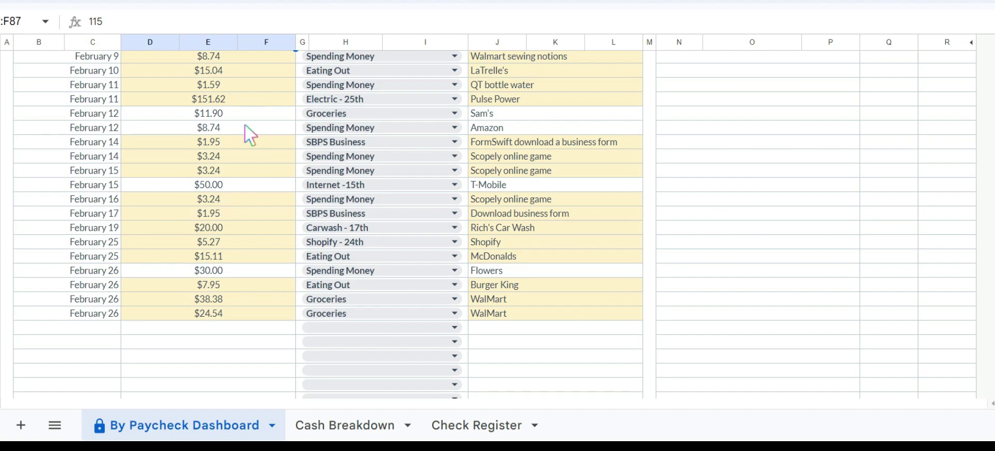
pyautogui.scroll(2, 238, 125)
pyautogui.scroll(-1, 238, 125)
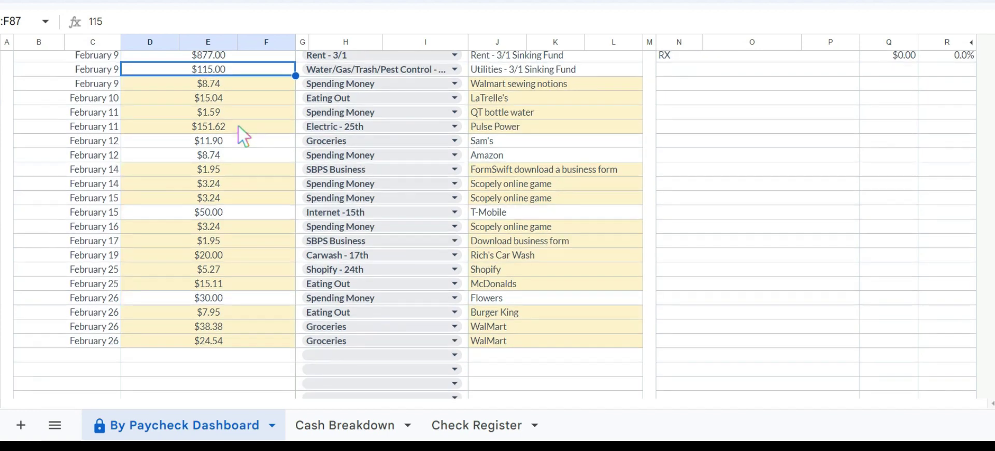
pyautogui.scroll(-1, 238, 124)
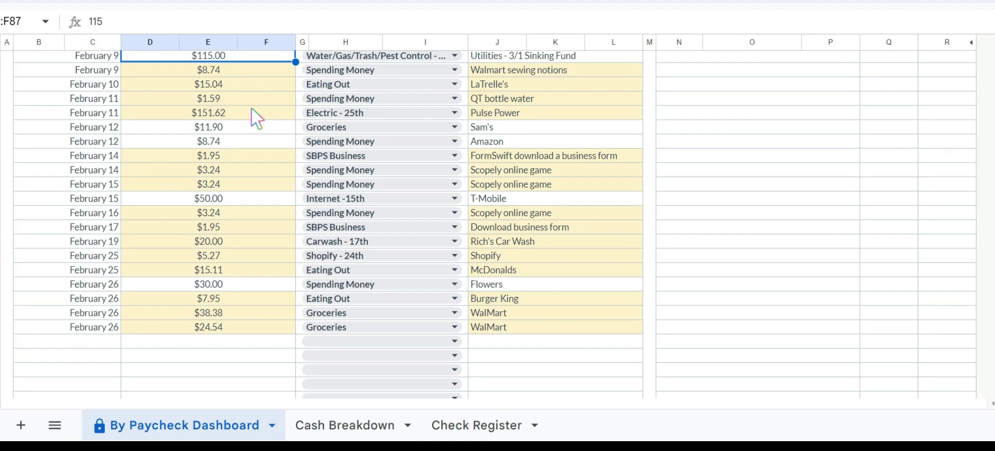
pyautogui.click(232, 68)
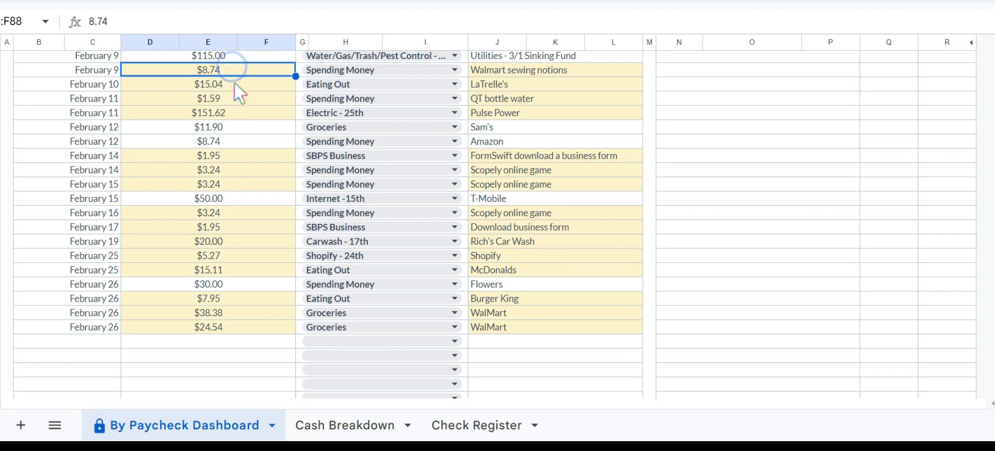
pyautogui.click(234, 83)
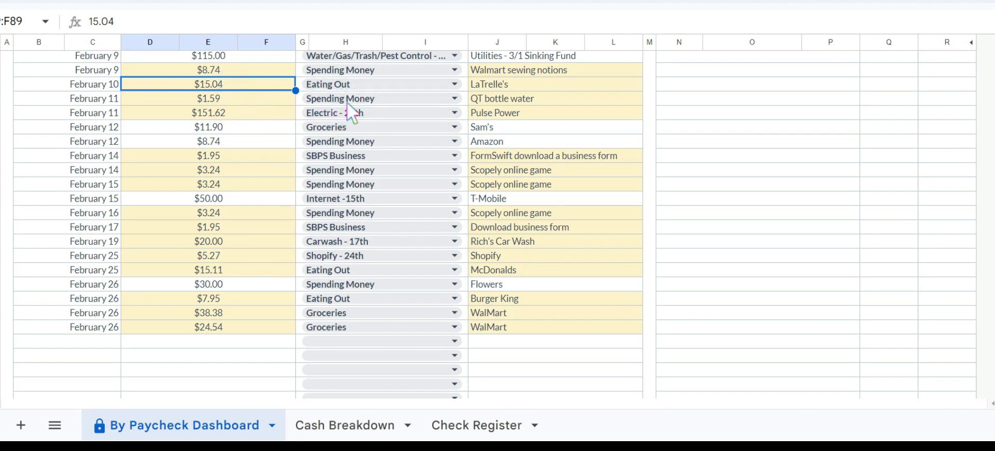
pyautogui.click(249, 101)
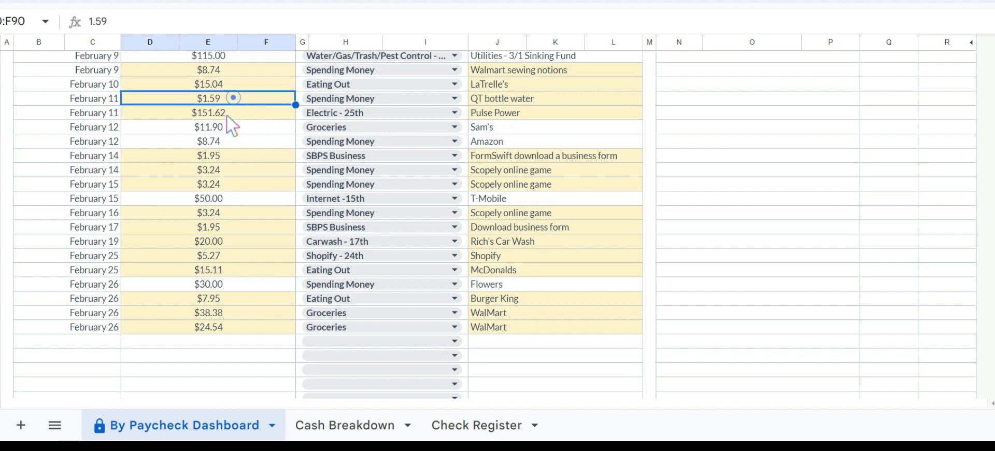
pyautogui.click(225, 111)
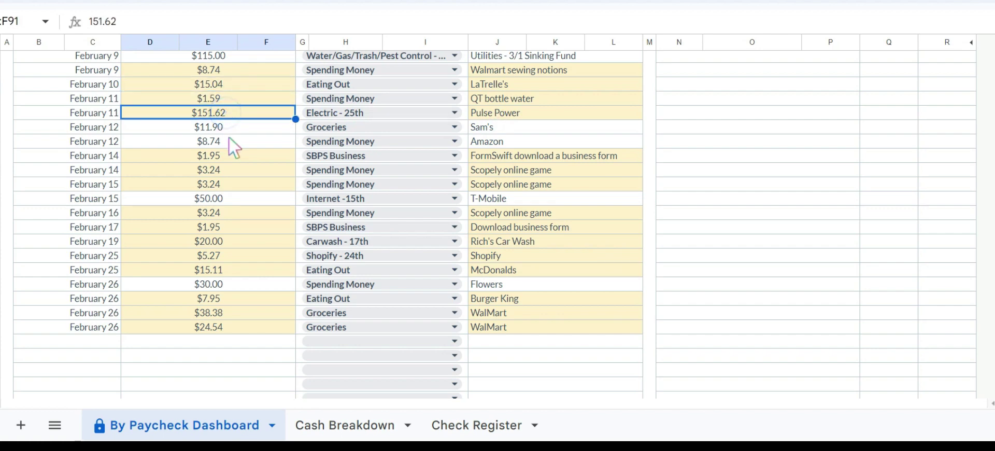
pyautogui.scroll(-3, 229, 138)
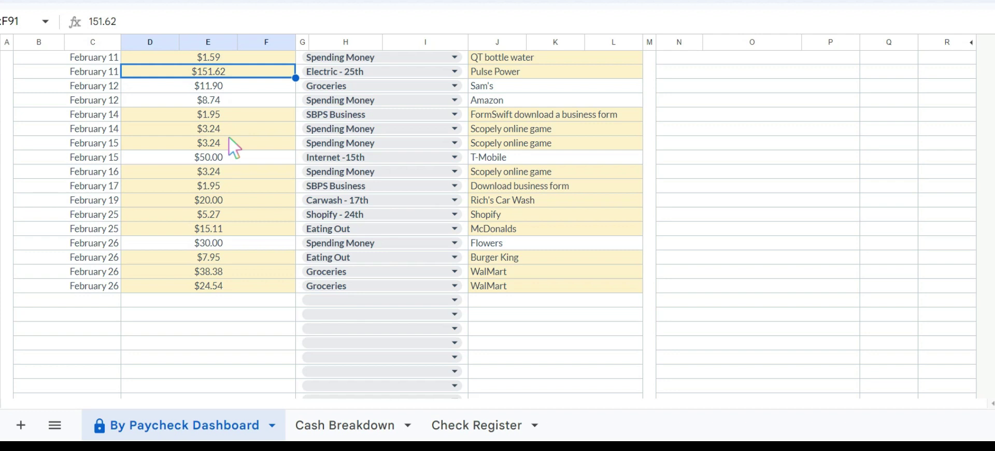
pyautogui.click(235, 85)
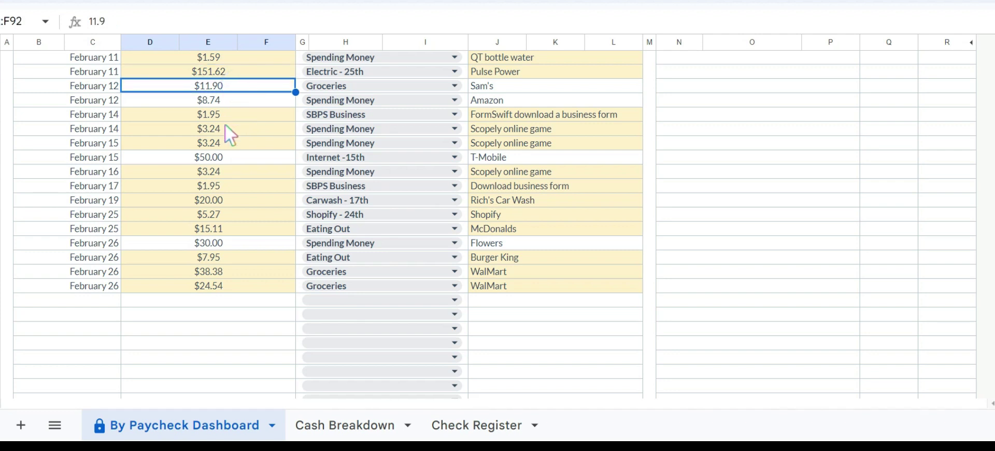
pyautogui.click(226, 102)
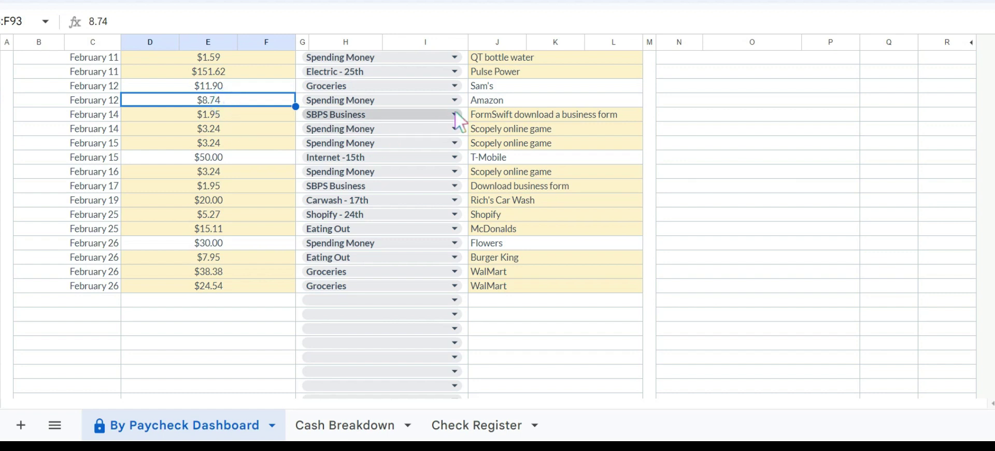
pyautogui.click(528, 114)
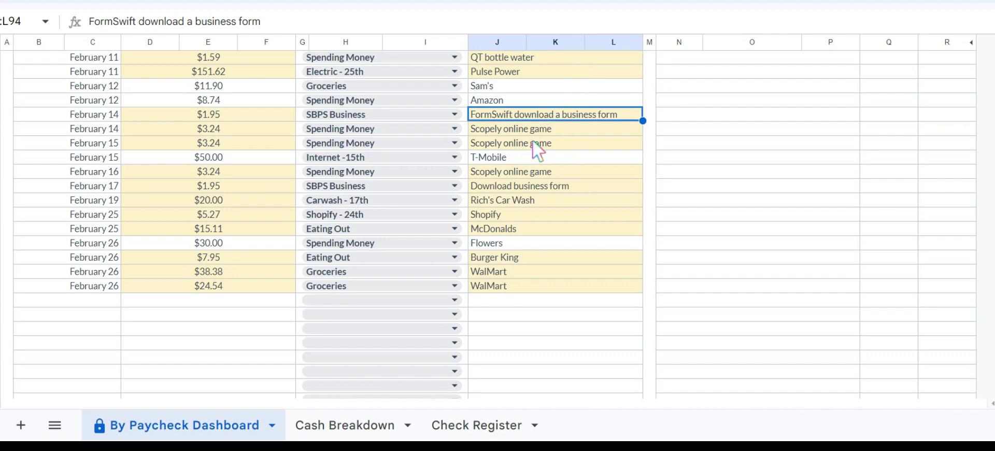
pyautogui.click(229, 112)
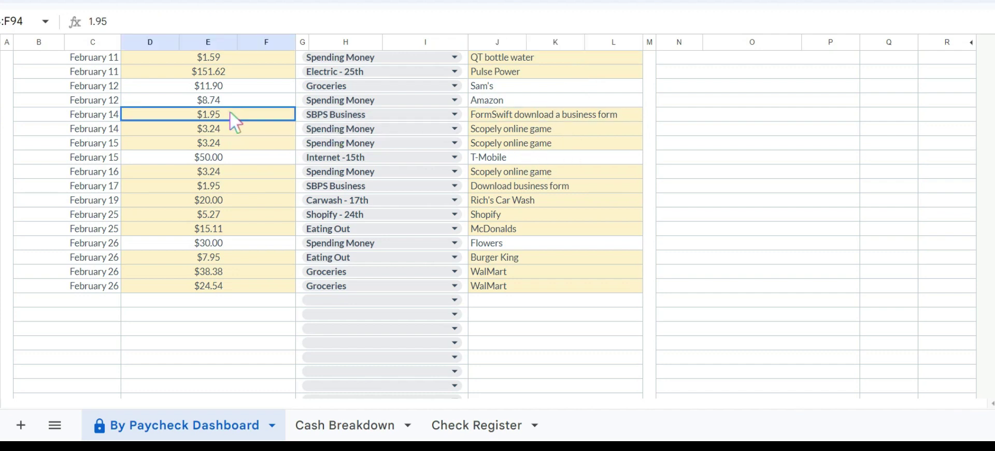
pyautogui.click(506, 128)
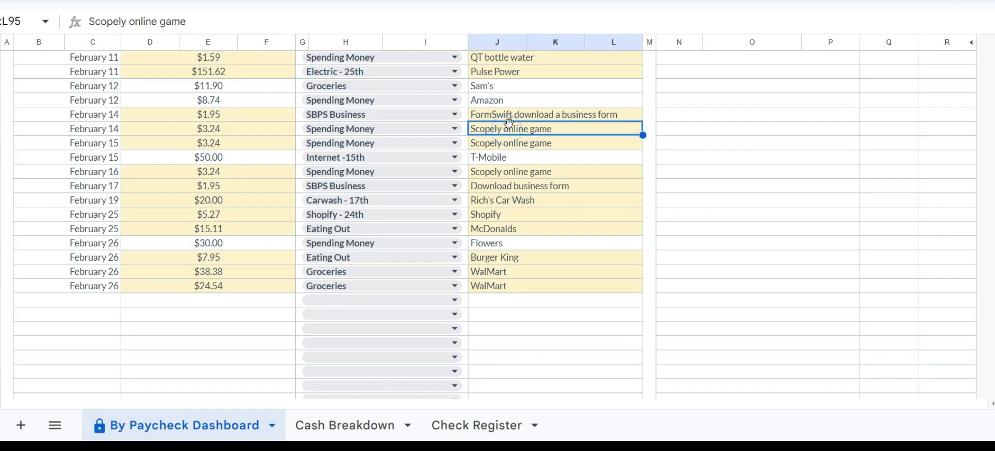
pyautogui.hotkey('shift', 'Down')
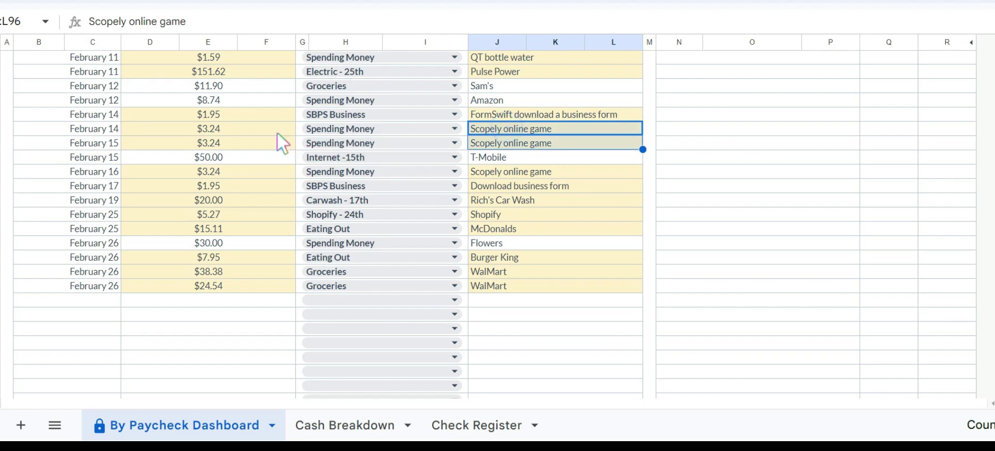
pyautogui.click(271, 128)
pyautogui.moveTo(272, 127); pyautogui.dragTo(273, 146)
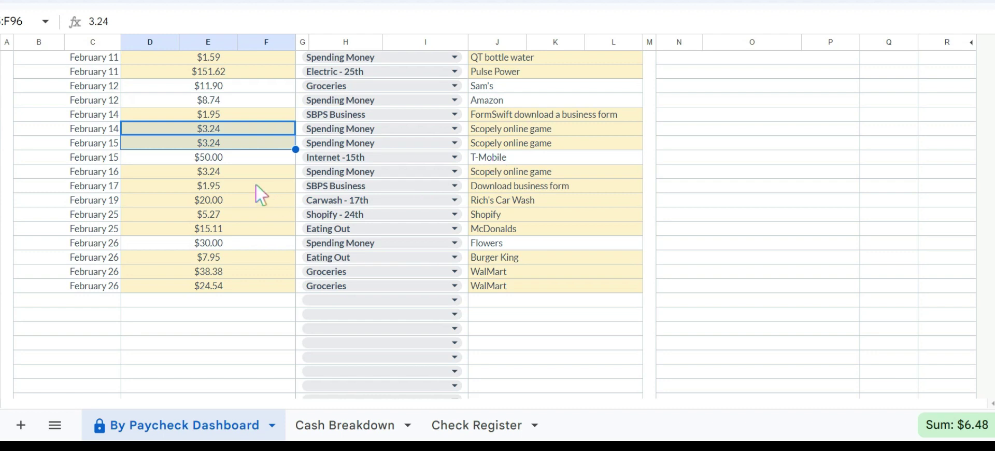
pyautogui.keyDown('ctrl'); pyautogui.click(240, 171); pyautogui.keyUp('ctrl')
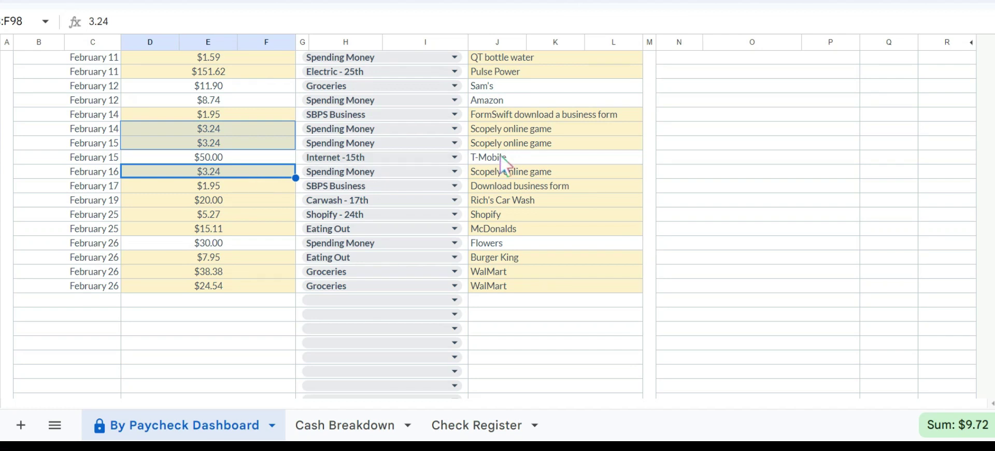
pyautogui.click(516, 157)
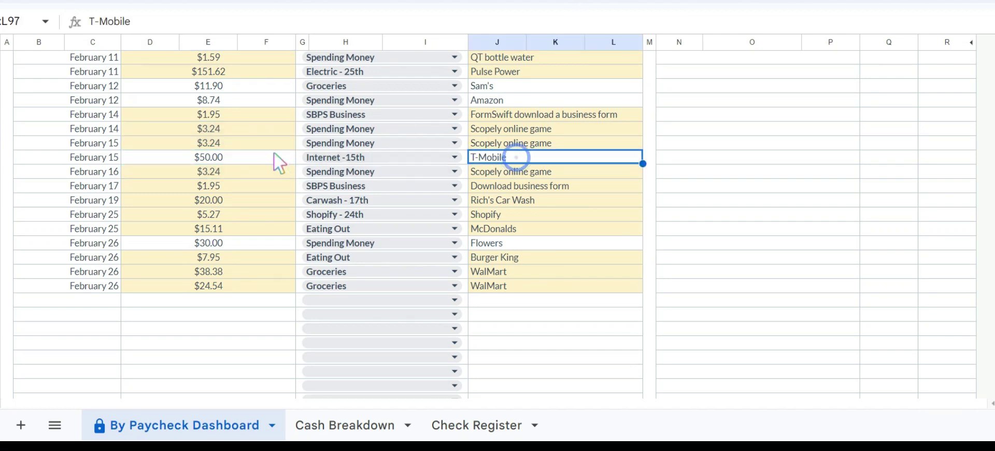
pyautogui.click(248, 168)
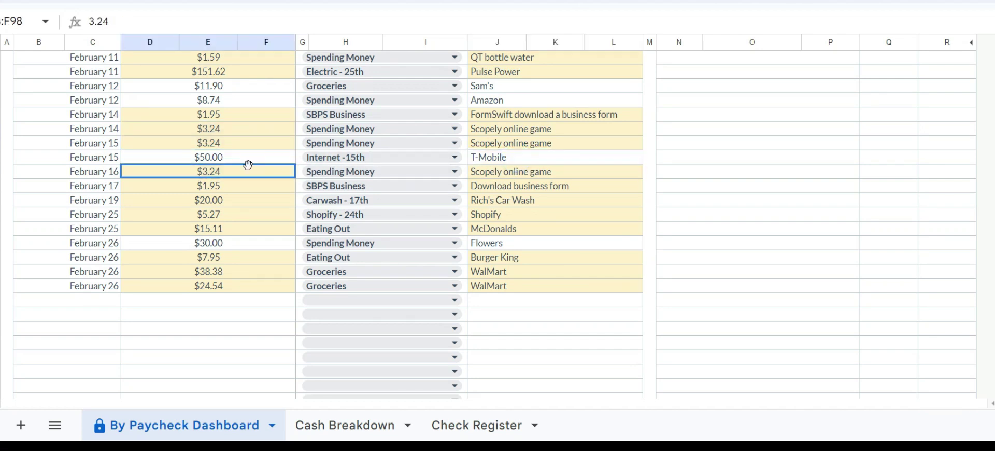
pyautogui.click(490, 186)
pyautogui.click(266, 187)
pyautogui.click(259, 200)
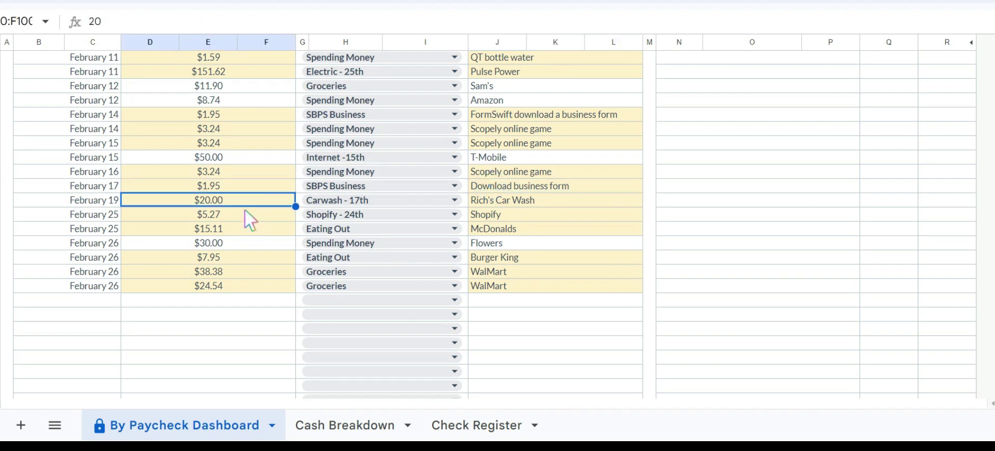
pyautogui.click(242, 211)
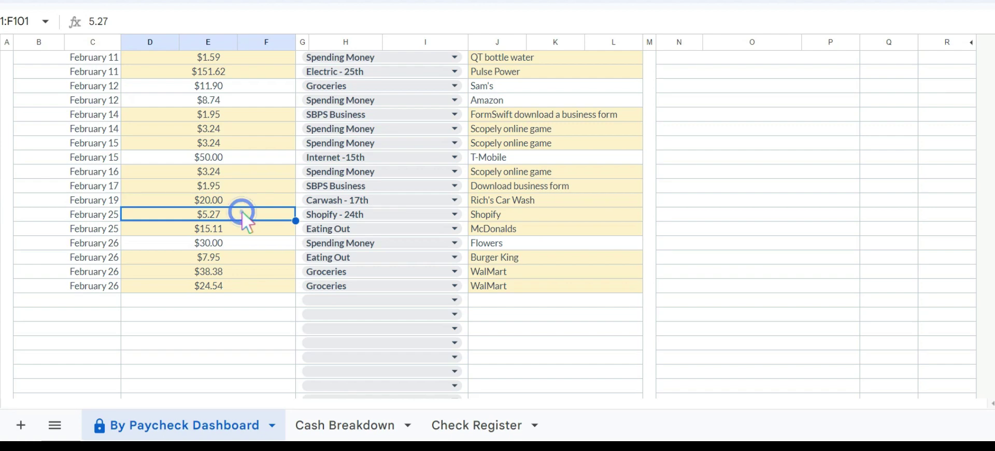
pyautogui.click(242, 229)
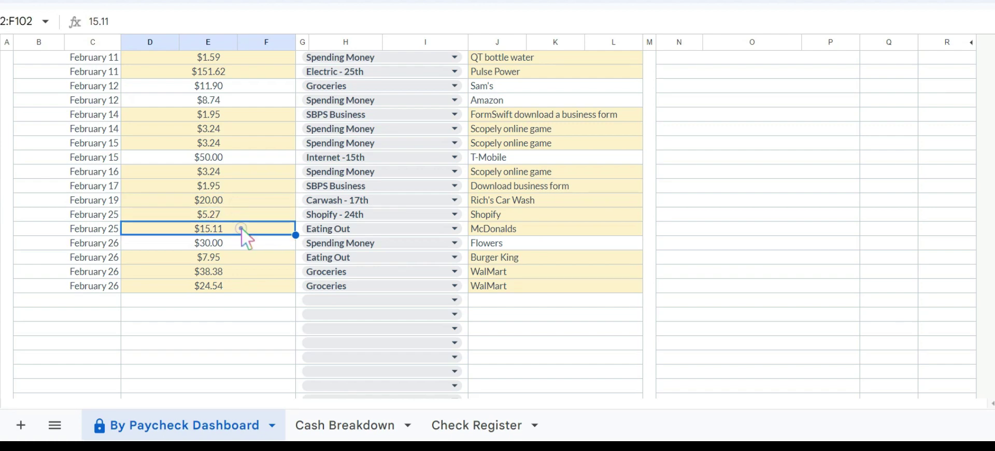
pyautogui.scroll(-3, 241, 229)
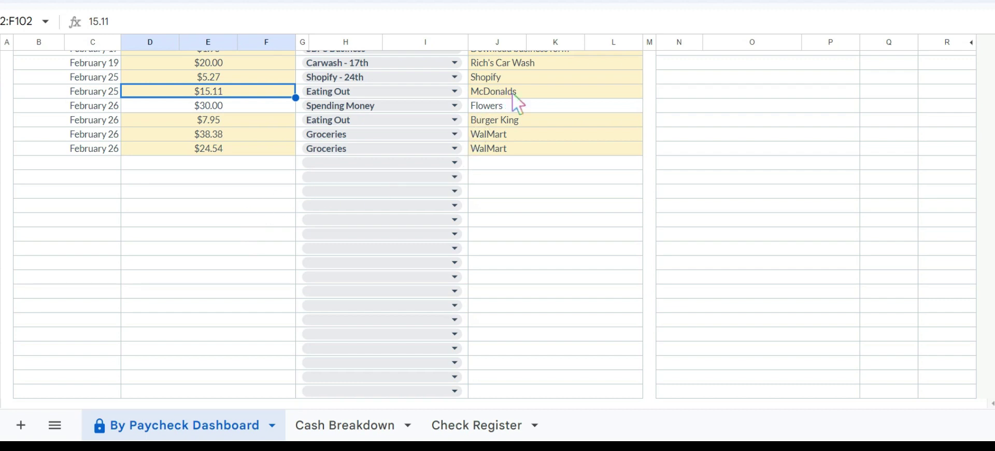
pyautogui.click(502, 108)
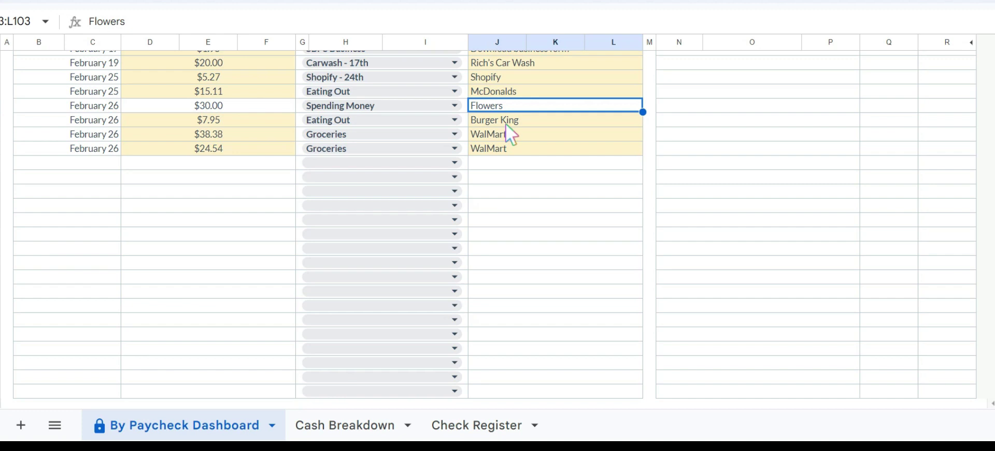
pyautogui.click(508, 122)
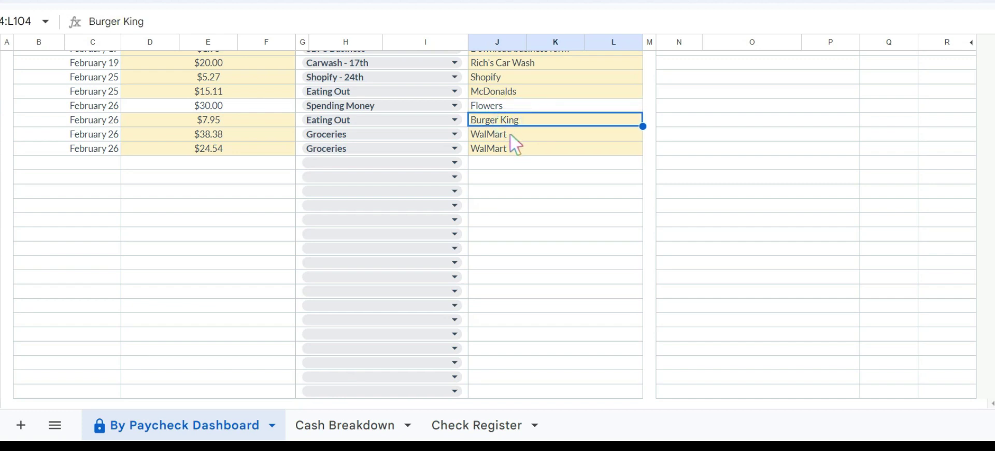
pyautogui.click(509, 134)
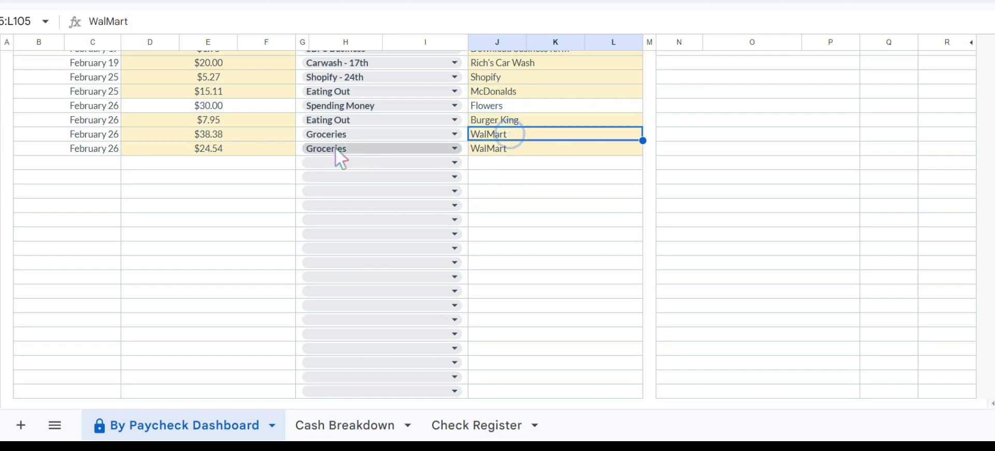
pyautogui.click(215, 148)
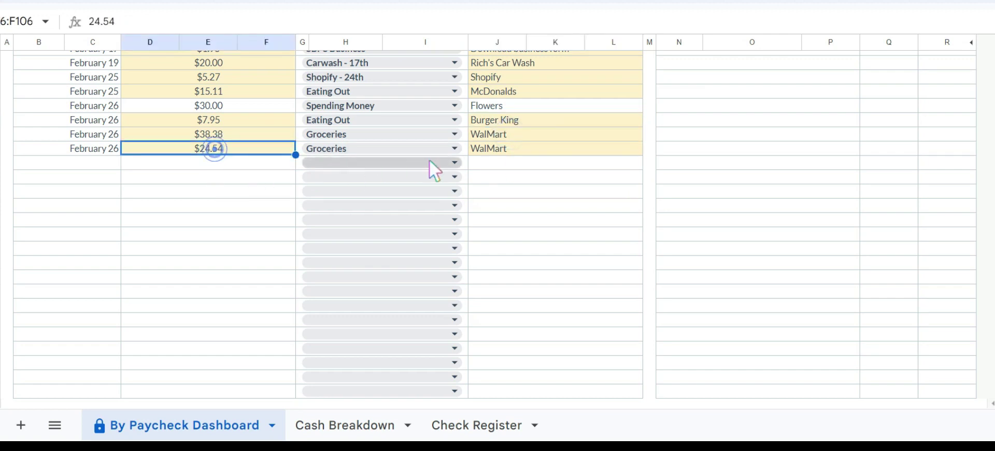
pyautogui.click(503, 146)
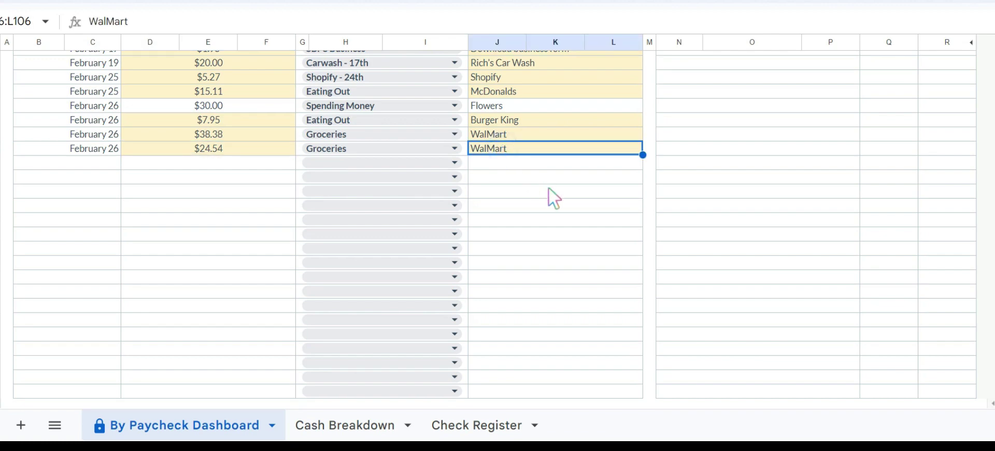
# Return to the dashboard top and view how the $78.42 Remaining Amount is calculated.
pyautogui.scroll(10, 559, 191)
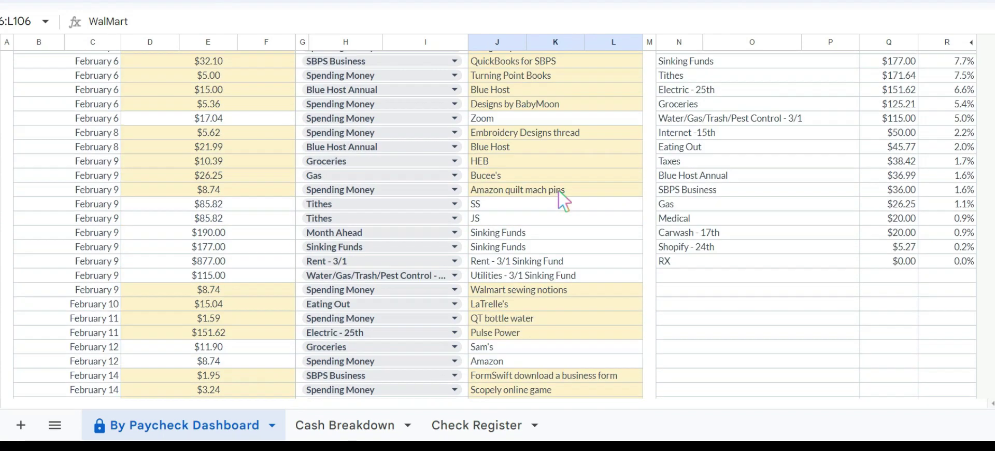
pyautogui.scroll(3, 559, 192)
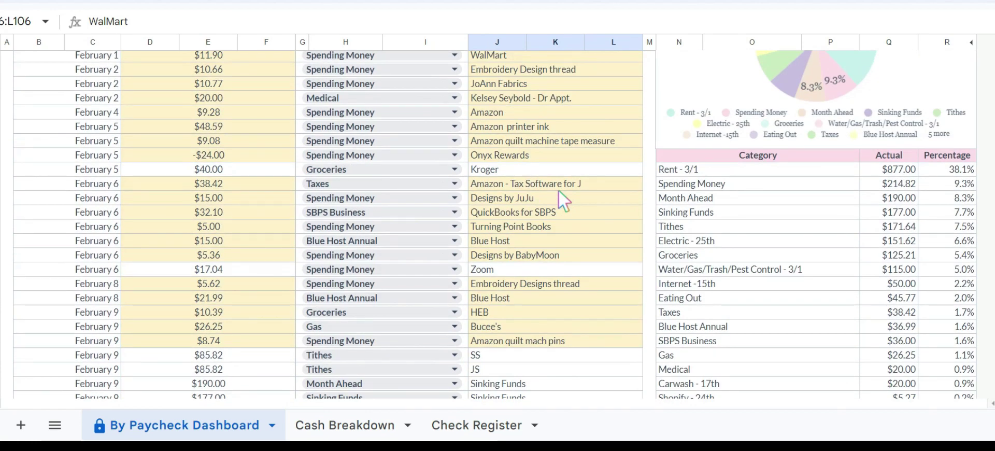
pyautogui.scroll(10, 558, 189)
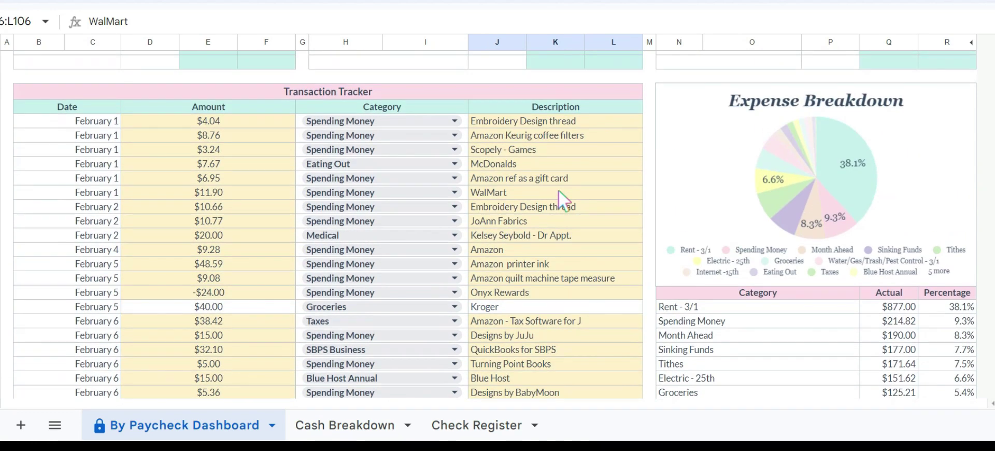
pyautogui.scroll(1, 558, 189)
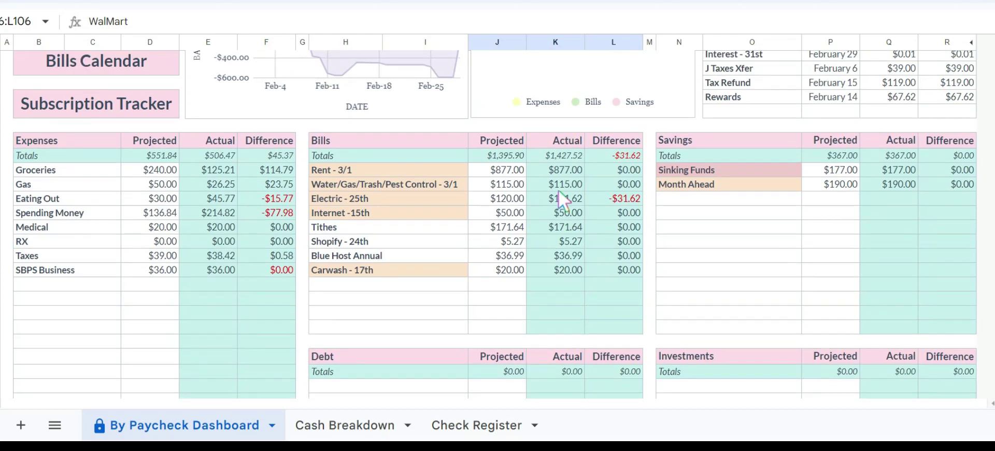
pyautogui.scroll(5, 557, 183)
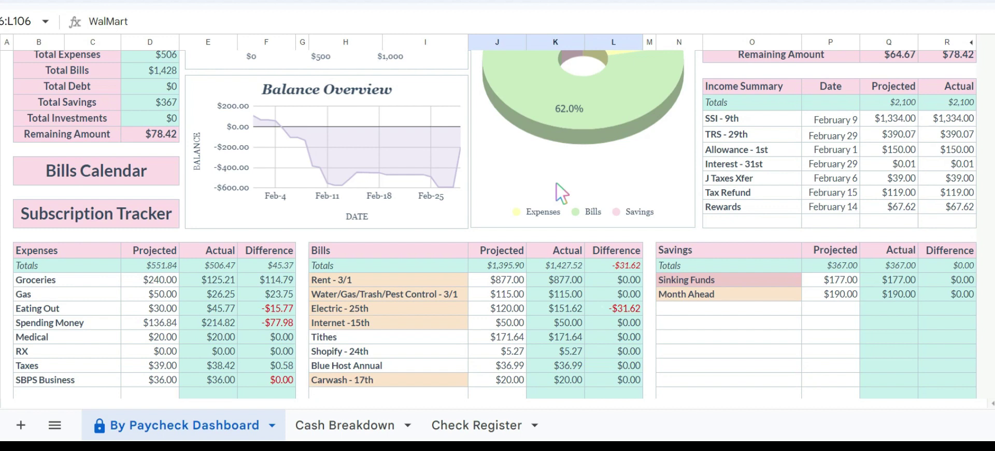
pyautogui.scroll(7, 822, 244)
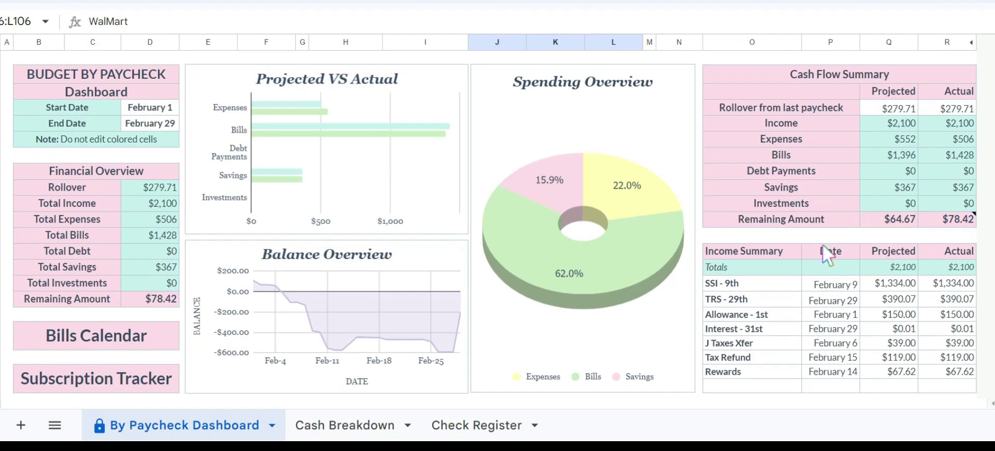
pyautogui.click(962, 216)
pyautogui.press('Down')
pyautogui.press('Down')
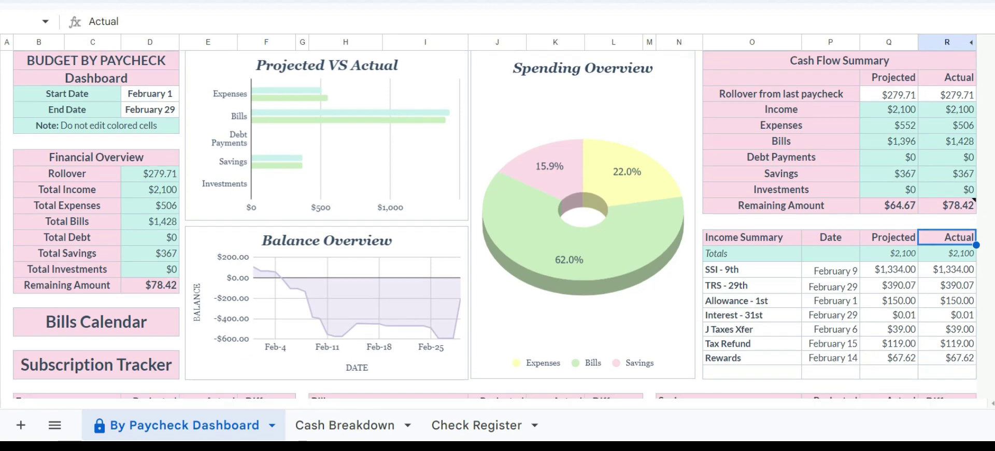
# Scroll down until the Expenses, Bills, Savings, Debt and Investments tables fill the screen.
pyautogui.scroll(-1, 496, 245)
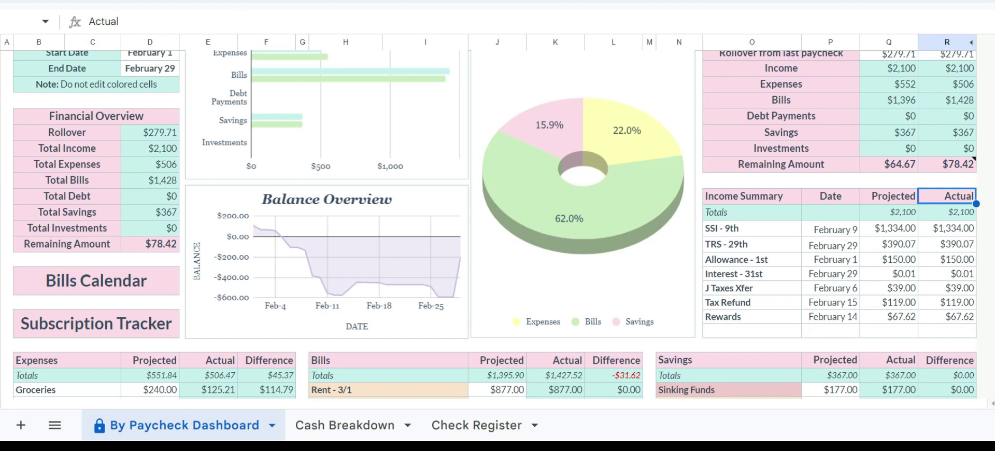
pyautogui.scroll(-5, 496, 224)
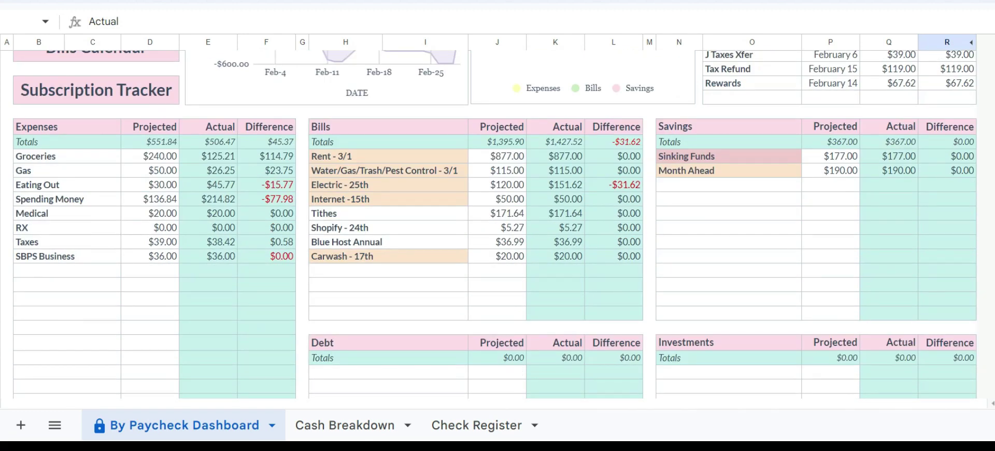
pyautogui.scroll(-2, 494, 223)
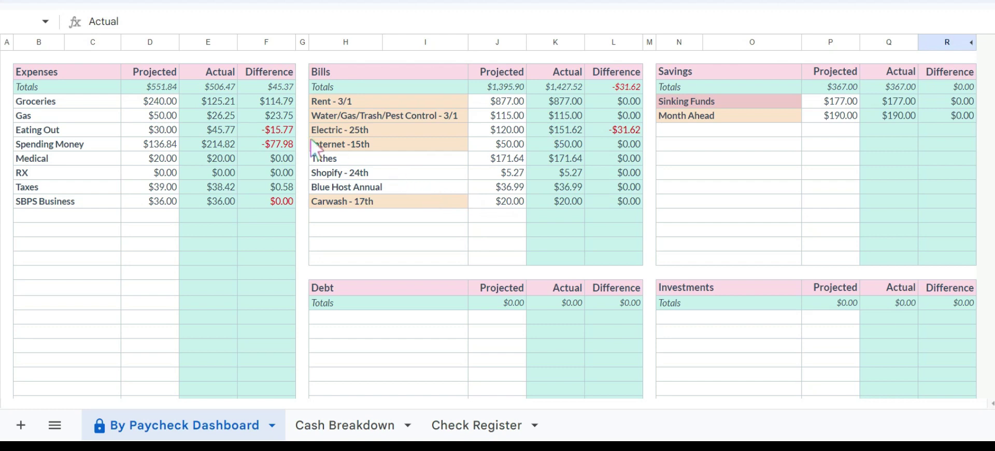
pyautogui.click(267, 131)
pyautogui.moveTo(265, 125); pyautogui.dragTo(96, 130)
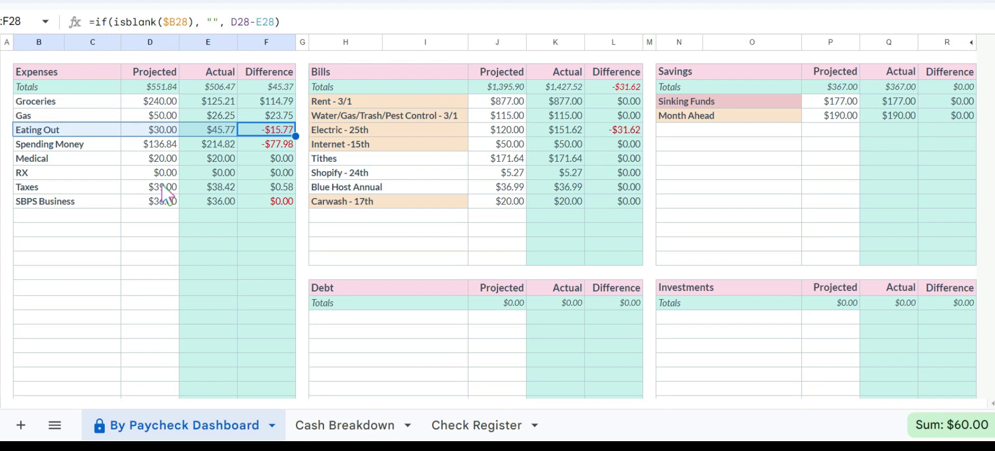
pyautogui.click(162, 102)
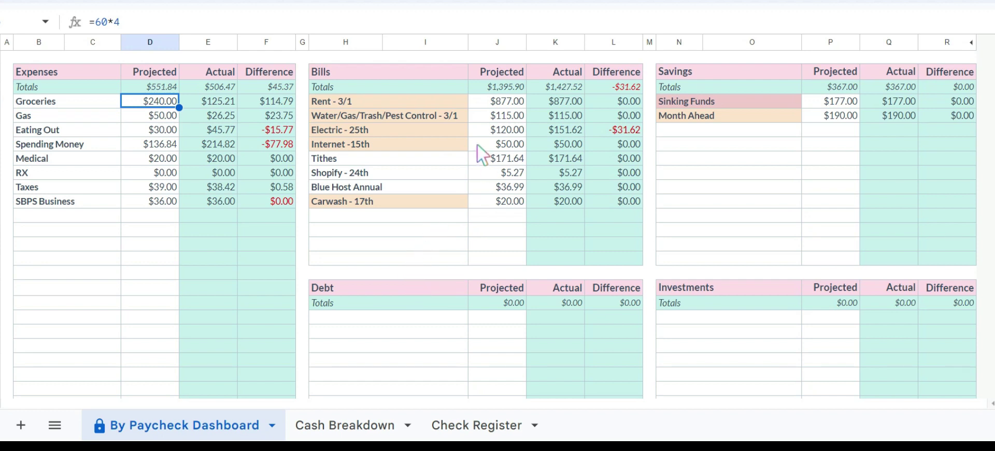
pyautogui.moveTo(520, 98); pyautogui.dragTo(458, 147)
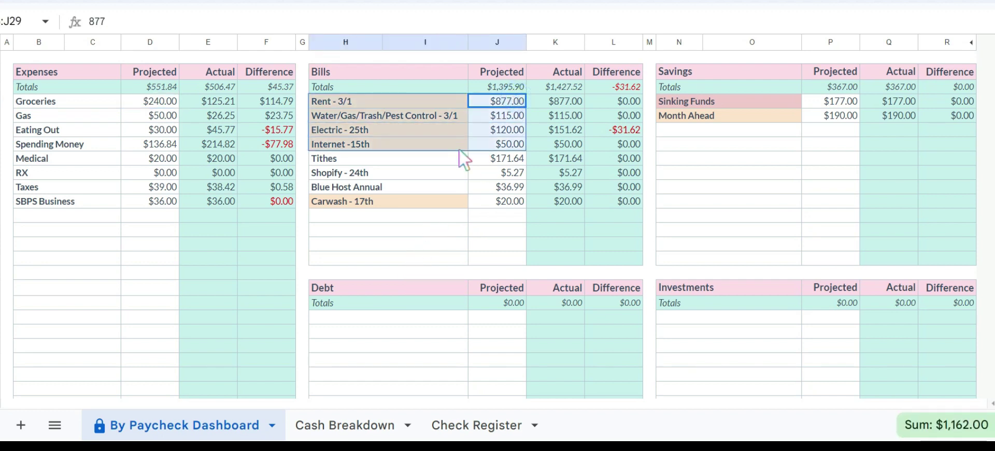
pyautogui.click(449, 235)
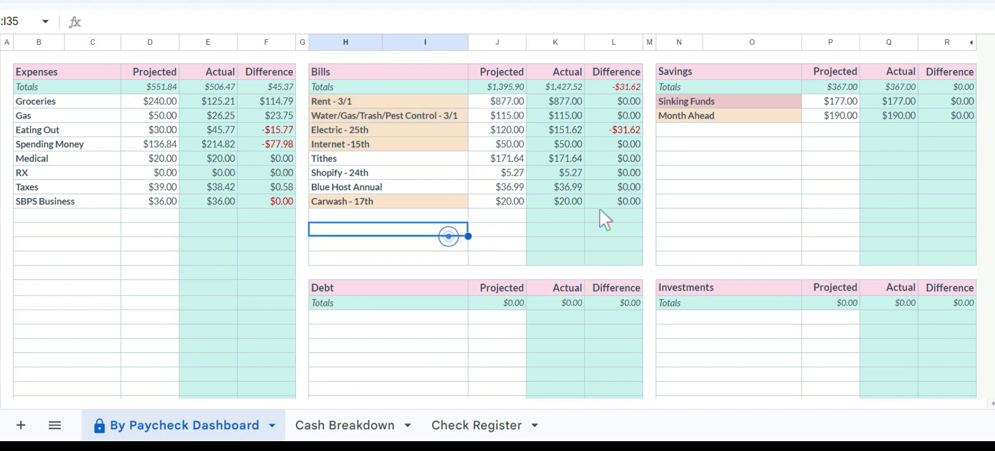
pyautogui.moveTo(828, 115); pyautogui.dragTo(779, 119)
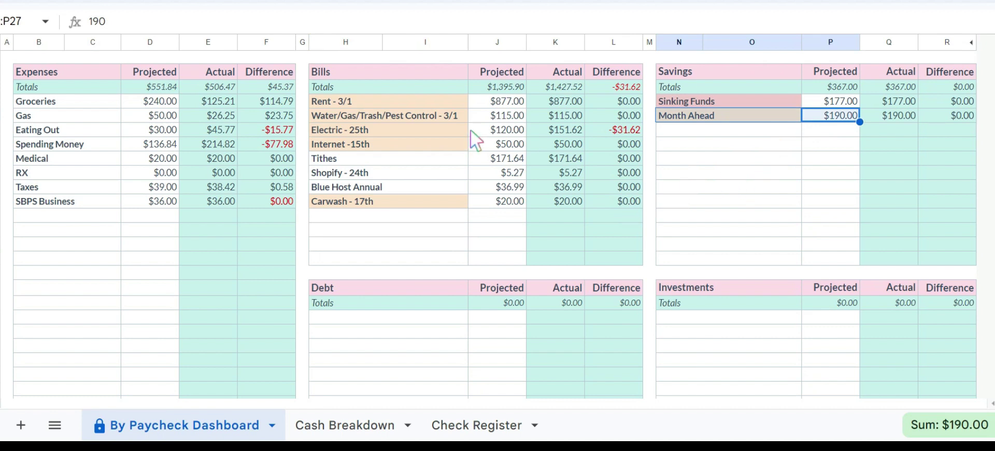
pyautogui.moveTo(496, 101); pyautogui.dragTo(499, 145)
pyautogui.click(502, 201)
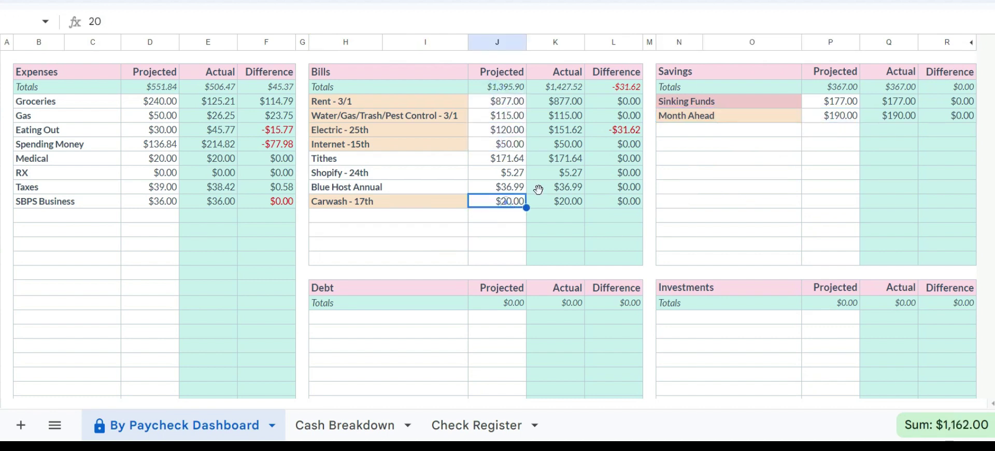
pyautogui.click(713, 160)
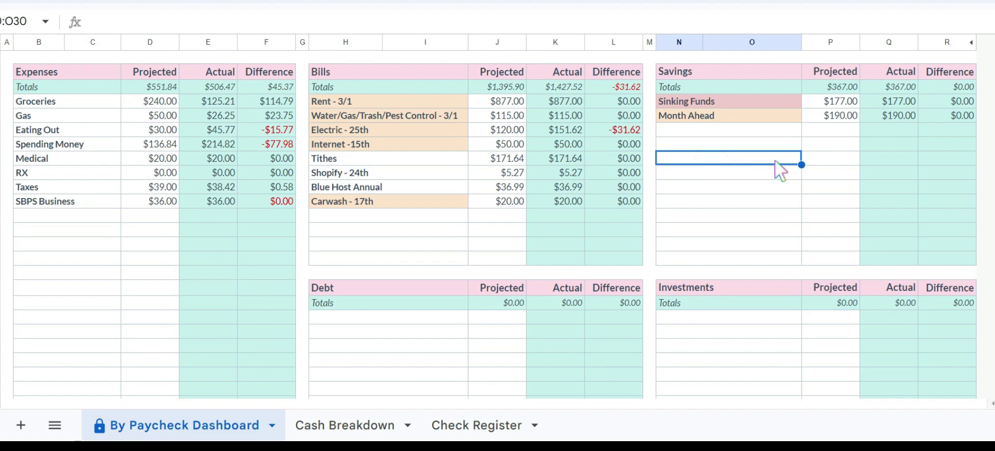
pyautogui.scroll(-2, 748, 165)
pyautogui.scroll(4, 744, 159)
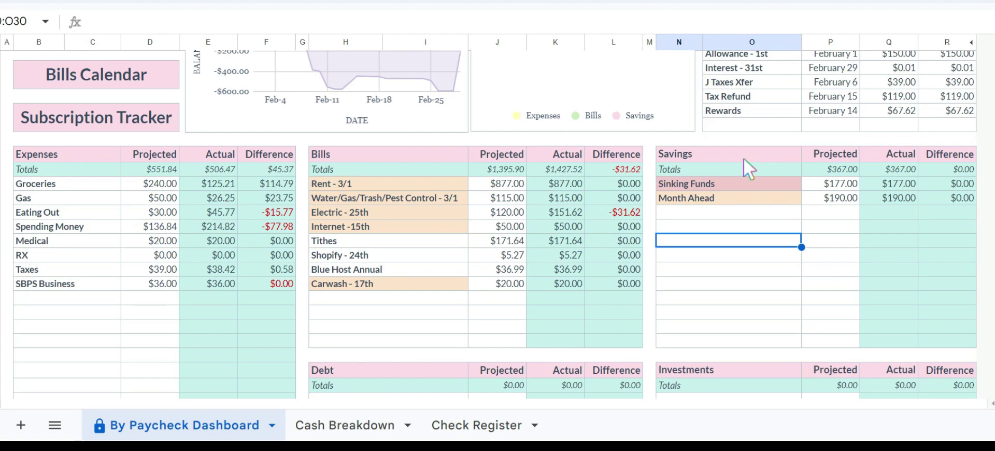
pyautogui.scroll(1, 743, 157)
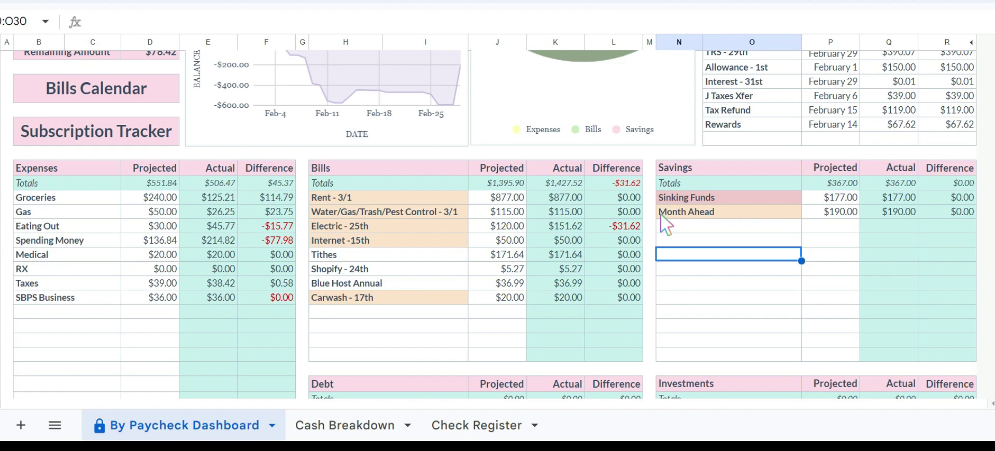
# Scroll up to the dashboard header, Spending Overview chart and Cash Flow Summary.
pyautogui.scroll(5, 660, 213)
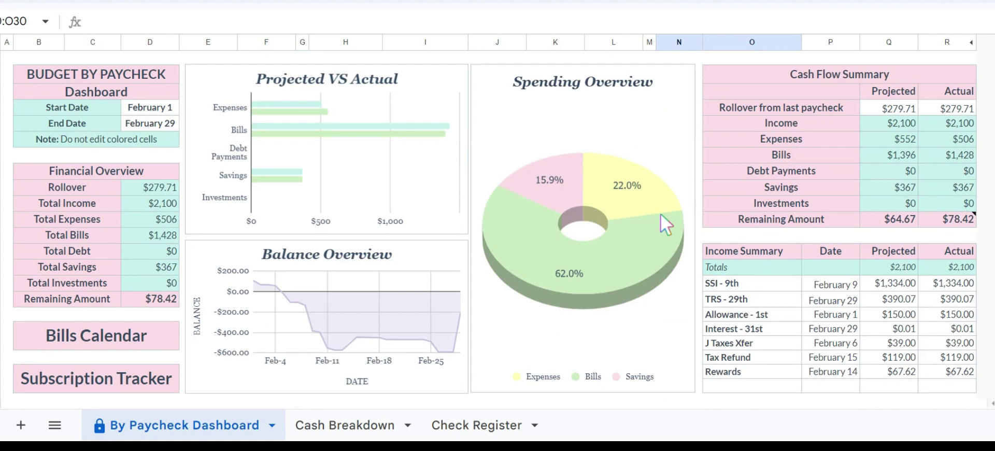